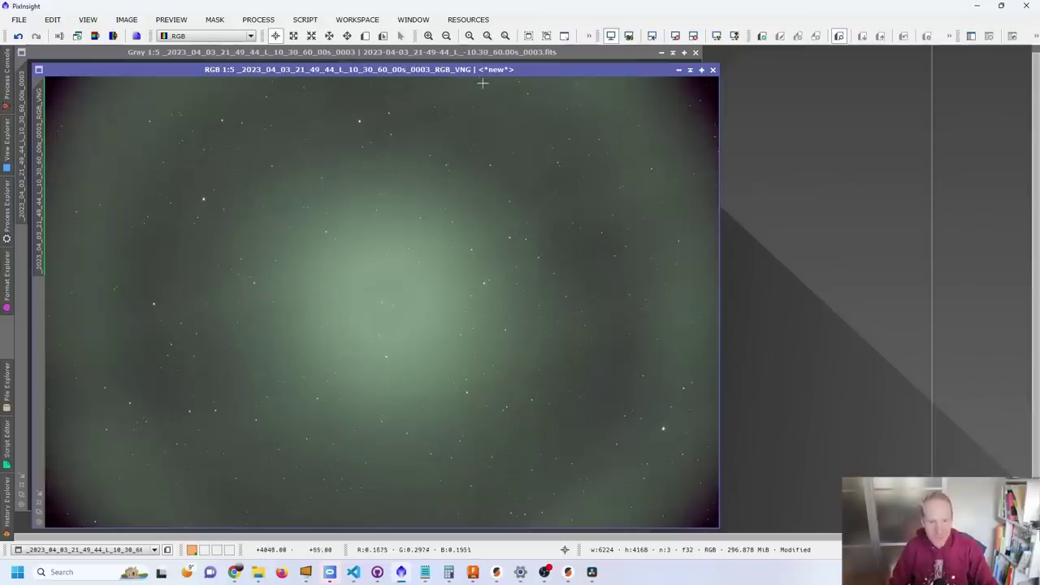
Draw a 1436 × 976 DynamicCrop box on the RGB image, centred at 3148, 2094 on the small galaxy.
{"action": "left_click_drag", "start_coordinate": [480, 71], "coordinate": [497, 54]}
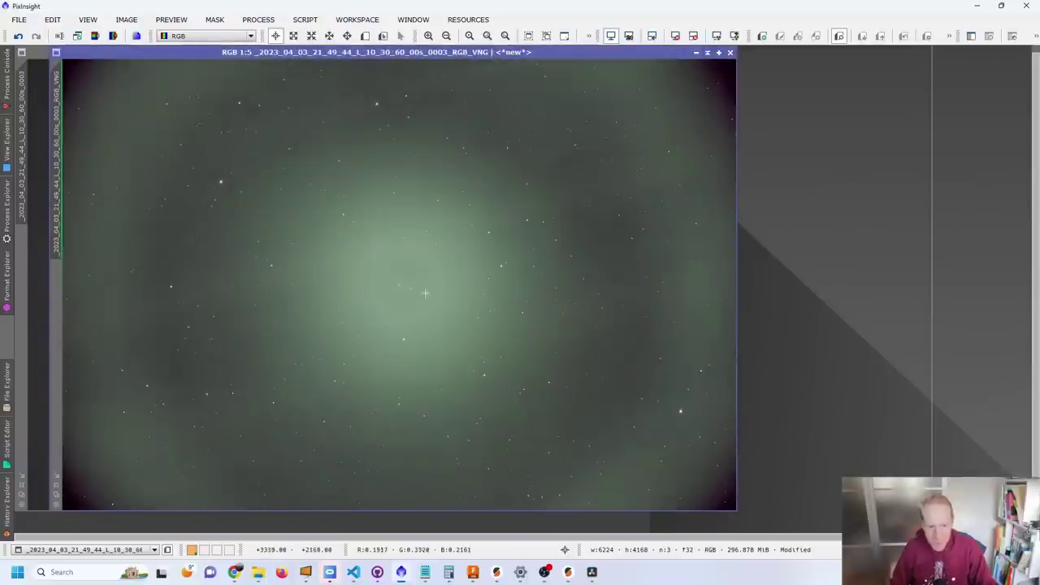
{"action": "scroll", "coordinate": [426, 292], "scroll_direction": "up", "scroll_amount": 5}
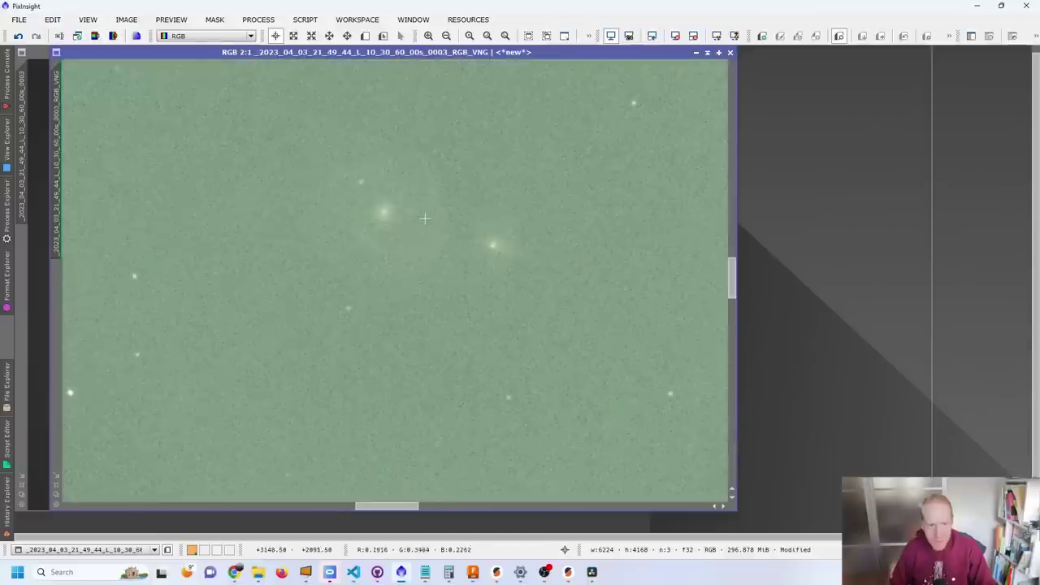
{"action": "scroll", "coordinate": [424, 218], "scroll_direction": "down", "scroll_amount": 1}
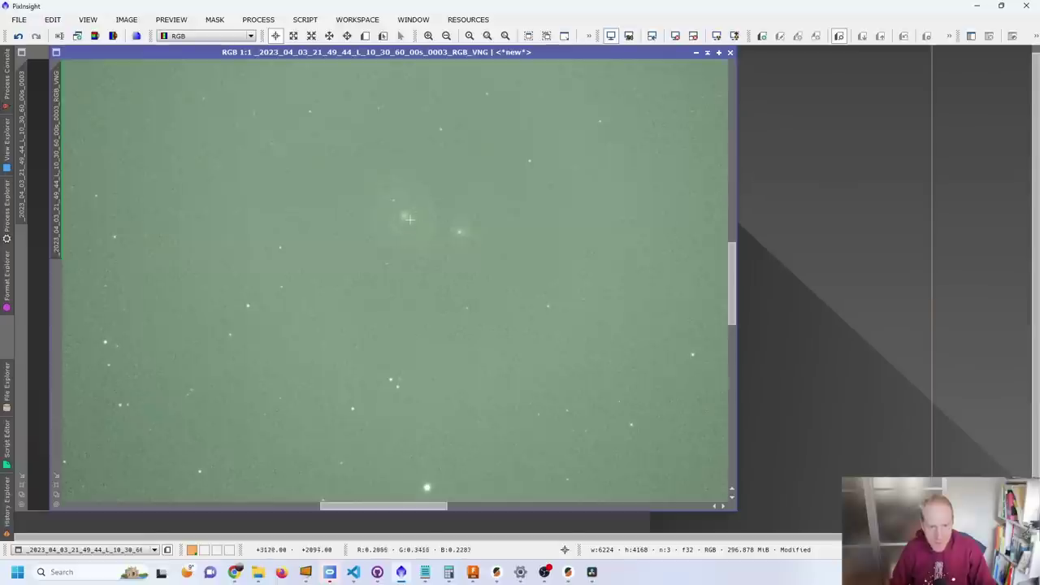
{"action": "scroll", "coordinate": [513, 274], "scroll_direction": "down", "scroll_amount": 3}
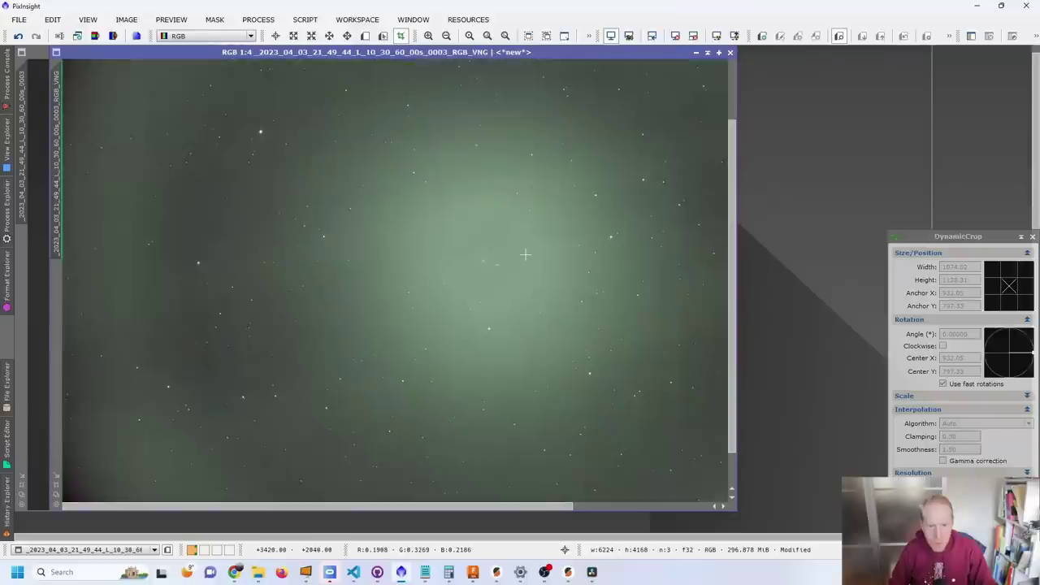
{"action": "scroll", "coordinate": [525, 255], "scroll_direction": "up", "scroll_amount": 2}
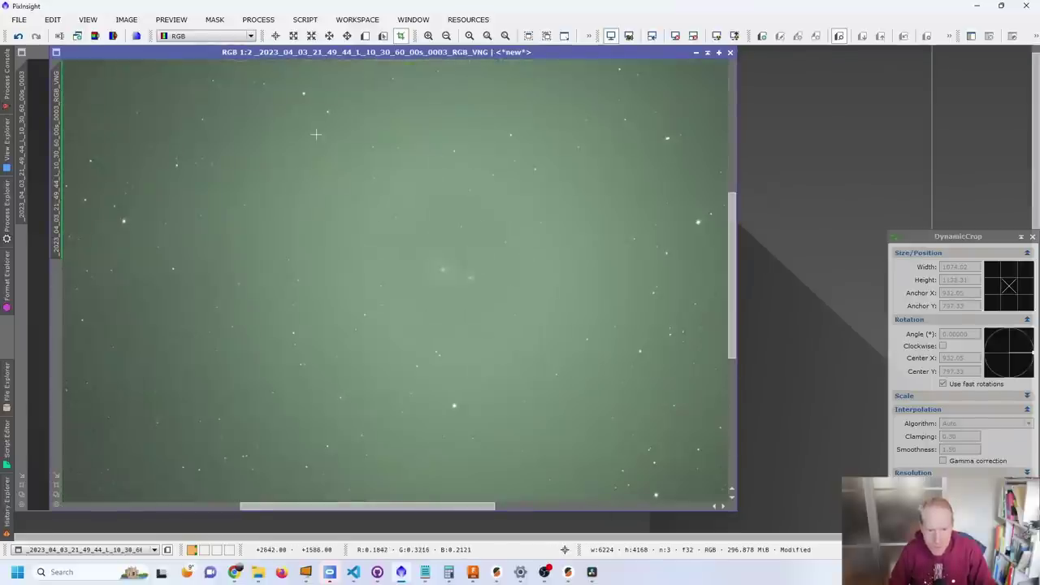
{"action": "left_click_drag", "start_coordinate": [316, 135], "coordinate": [704, 400]}
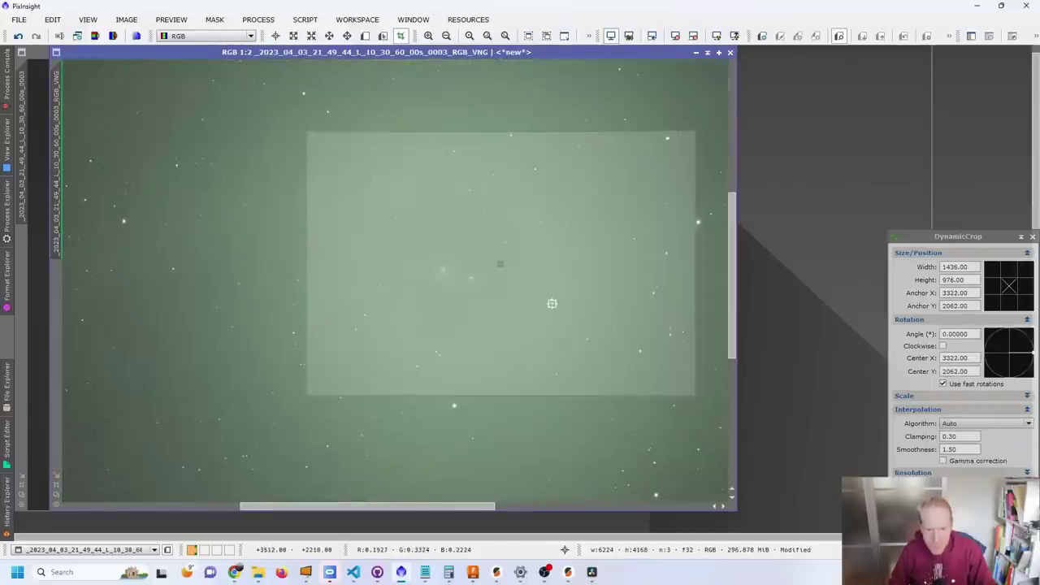
{"action": "left_click_drag", "start_coordinate": [552, 303], "coordinate": [504, 309]}
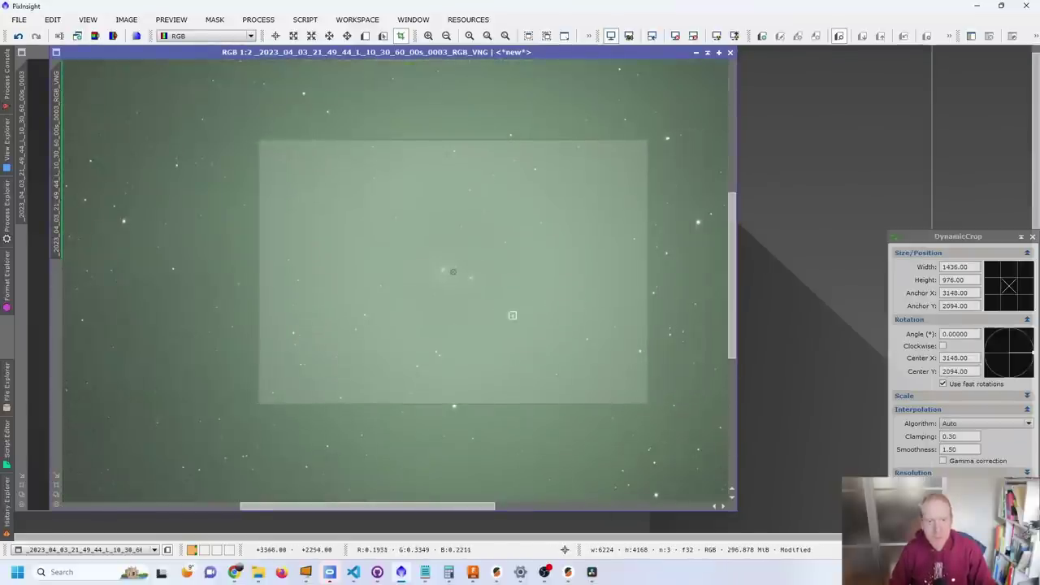
{"action": "scroll", "coordinate": [634, 376], "scroll_direction": "down", "scroll_amount": 2}
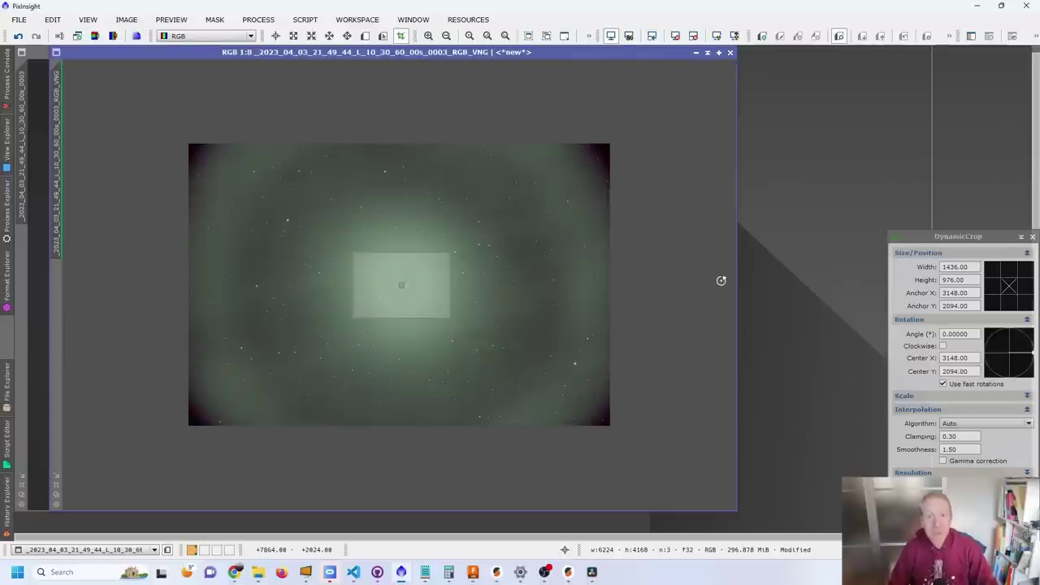
{"action": "left_click", "coordinate": [696, 52]}
Launch Script > Batch Processing > WeightedBatchPreprocessing and show its empty Bias page.
{"action": "left_click", "coordinate": [305, 19]}
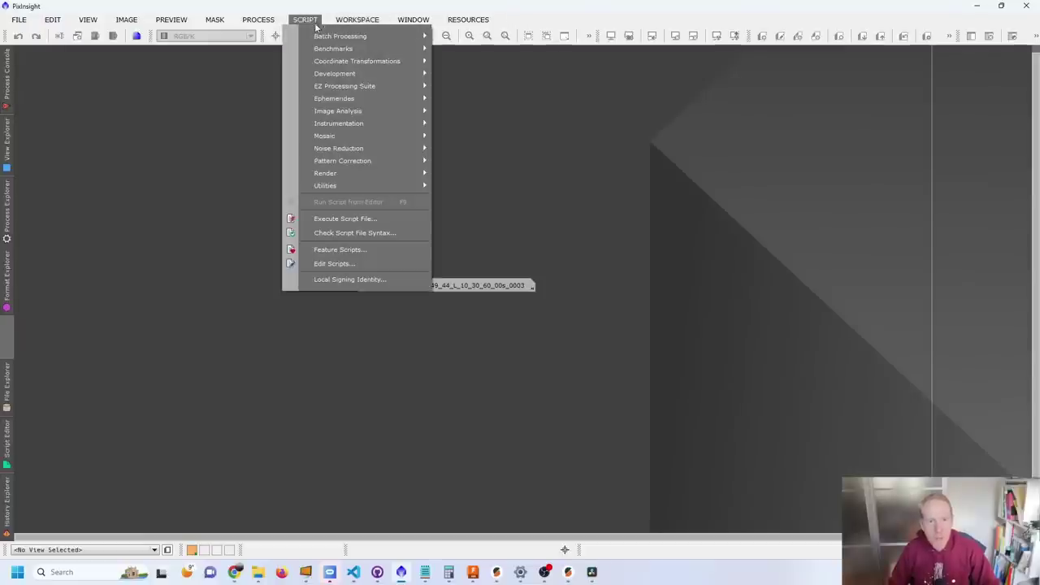
{"action": "mouse_move", "coordinate": [333, 36]}
{"action": "left_click", "coordinate": [521, 124]}
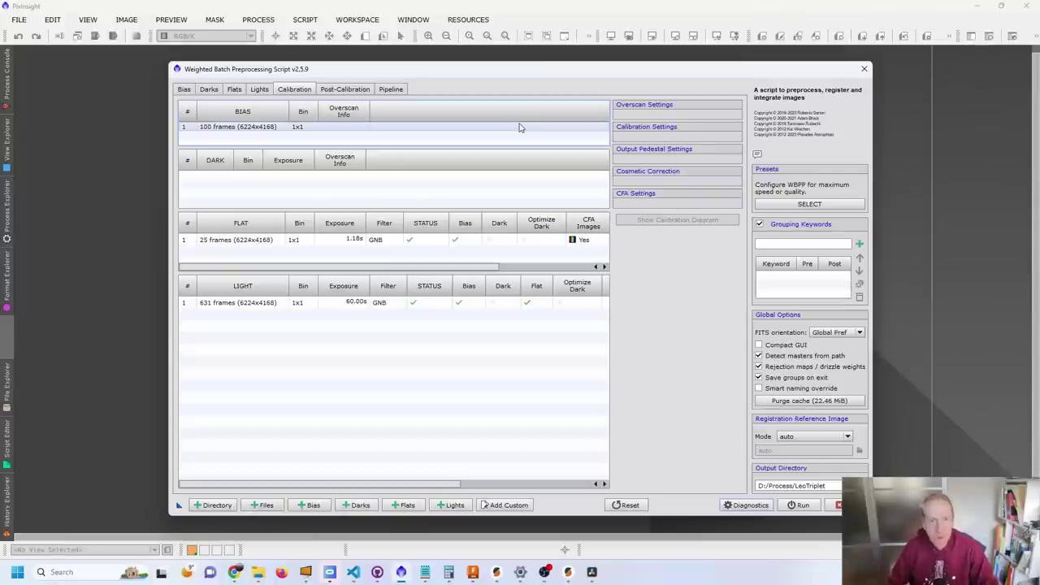
{"action": "double_click", "coordinate": [566, 136]}
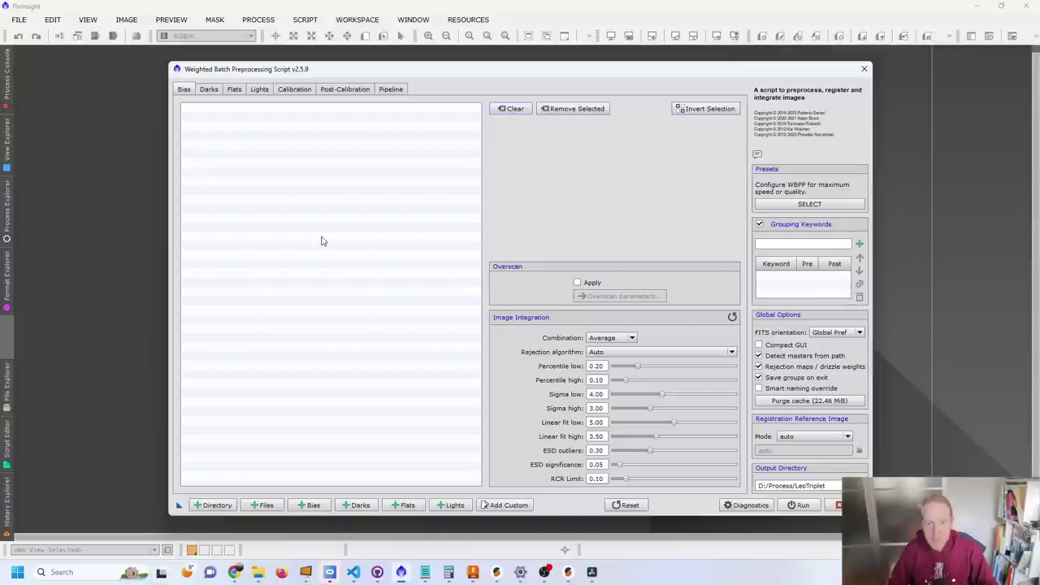
Add all bias frames and the 25 flat frames to WBPP.
{"action": "left_click", "coordinate": [312, 506]}
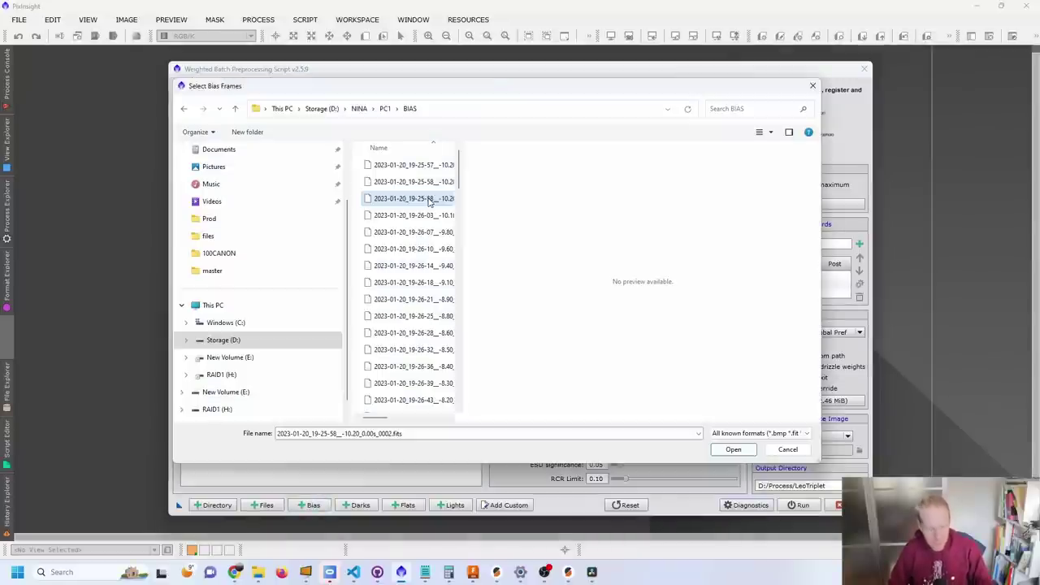
{"action": "key", "text": "ctrl+a"}
{"action": "left_click", "coordinate": [734, 450]}
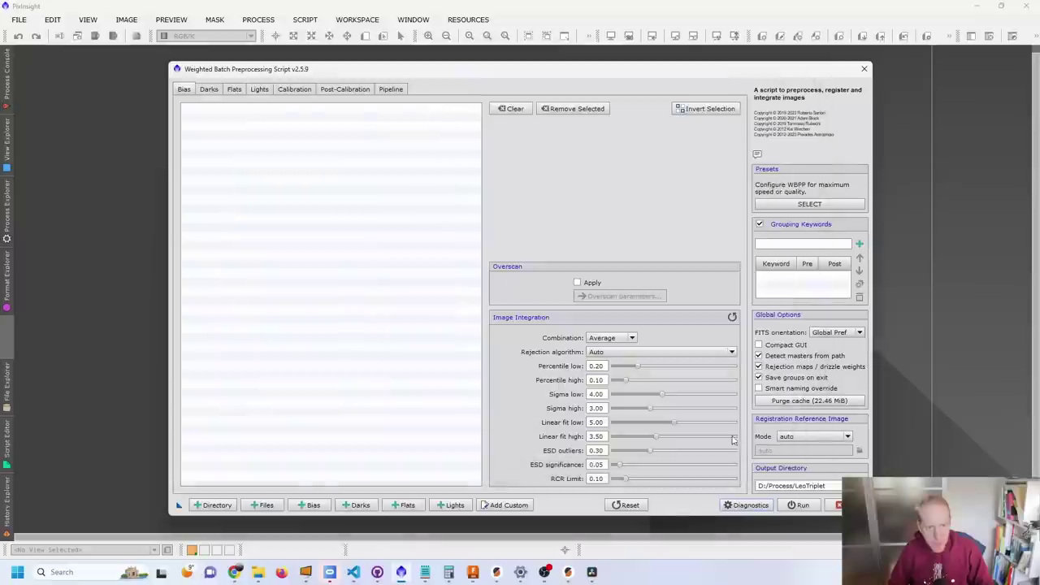
{"action": "left_click", "coordinate": [404, 505]}
{"action": "key", "text": "ctrl+a"}
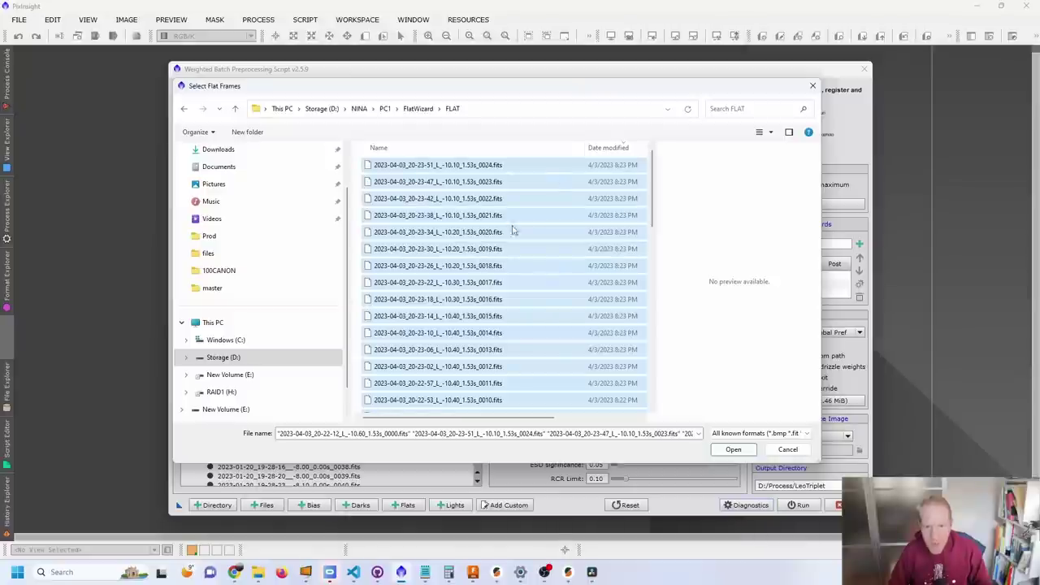
{"action": "left_click", "coordinate": [733, 450]}
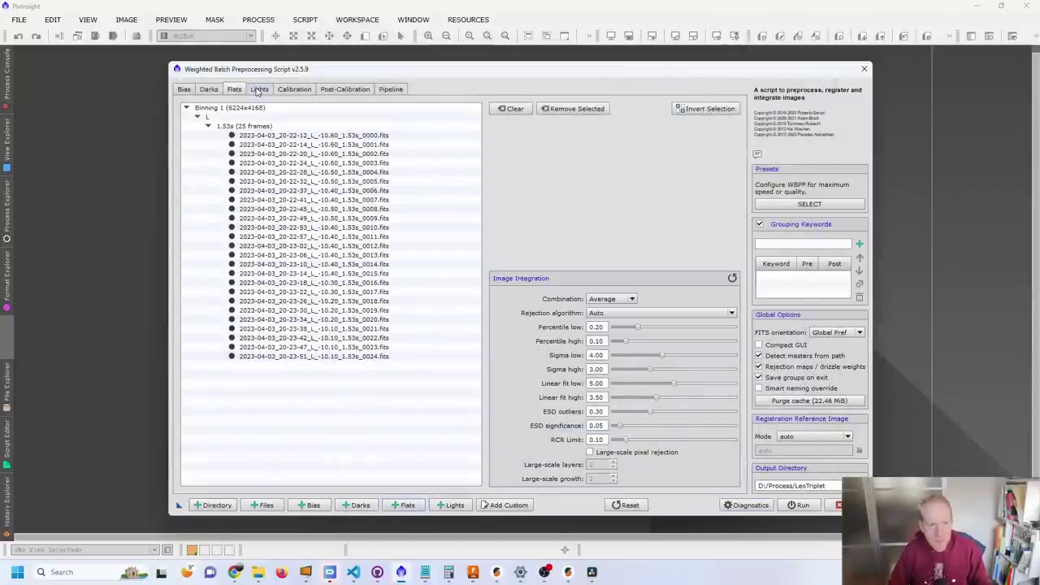
Add all 291 M 51 light frames on the Lights page.
{"action": "left_click", "coordinate": [257, 90]}
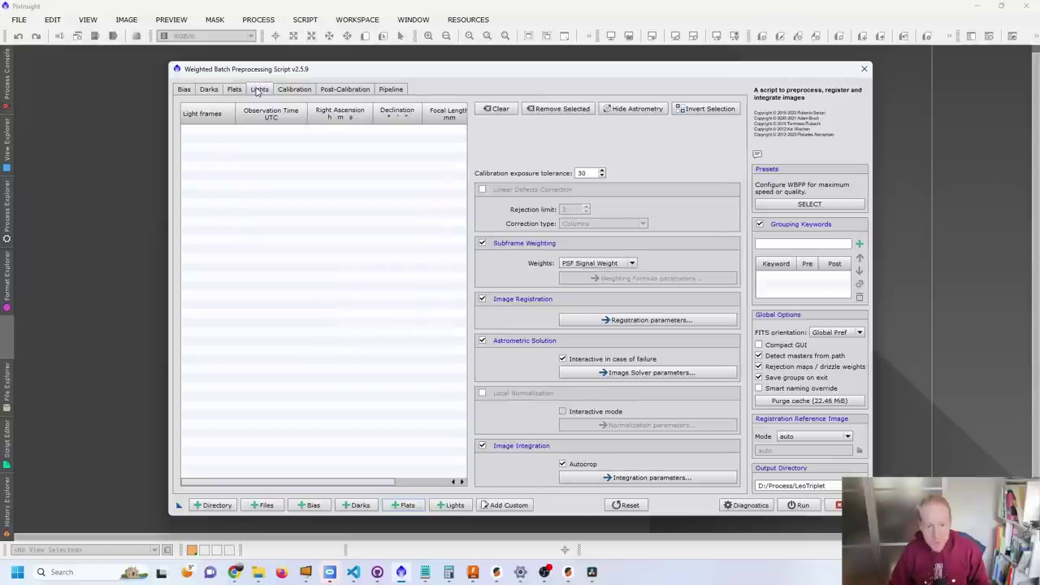
{"action": "left_click", "coordinate": [453, 505]}
{"action": "key", "text": "ctrl+a"}
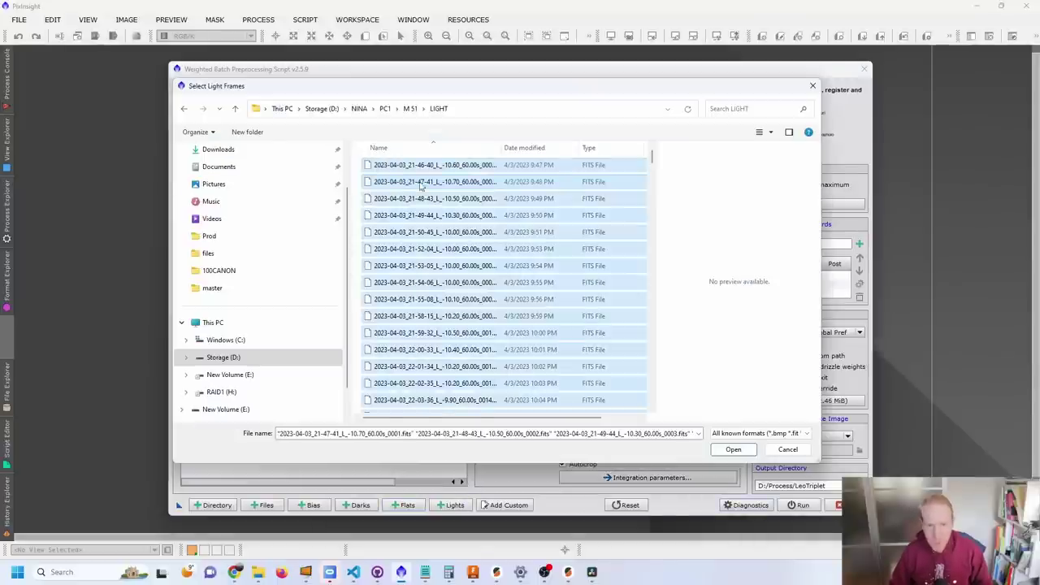
{"action": "left_click", "coordinate": [734, 450]}
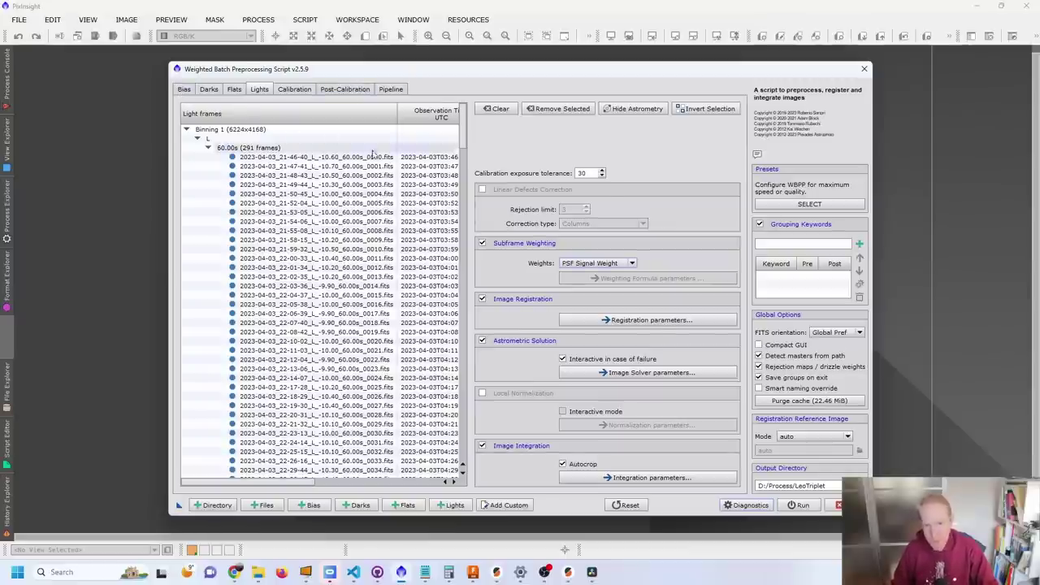
On the Lights page, uncheck Subframe Weighting, Image Registration, Astrometric Solution and Image Integration.
{"action": "left_click", "coordinate": [484, 244]}
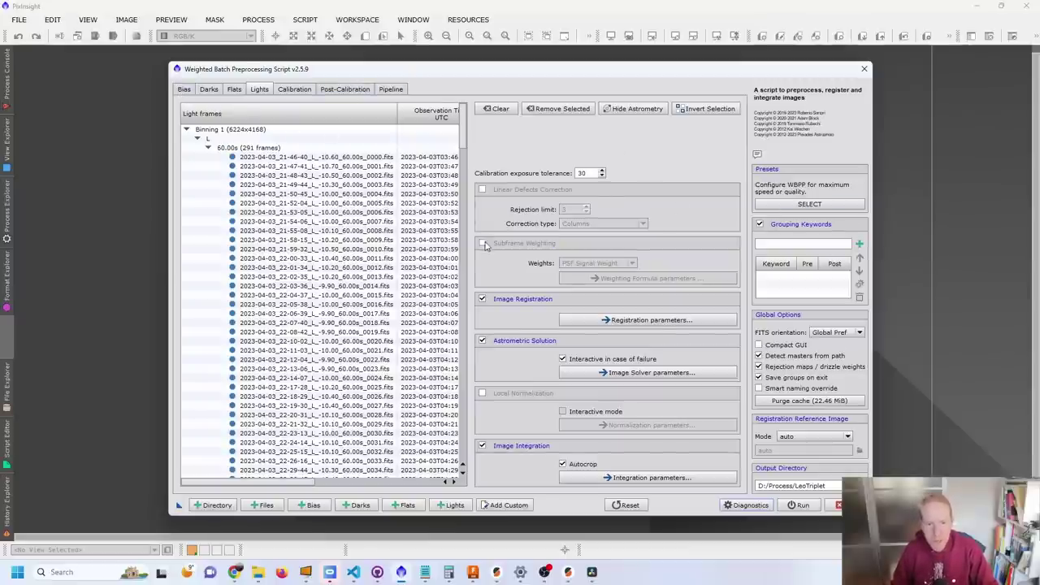
{"action": "left_click", "coordinate": [483, 300]}
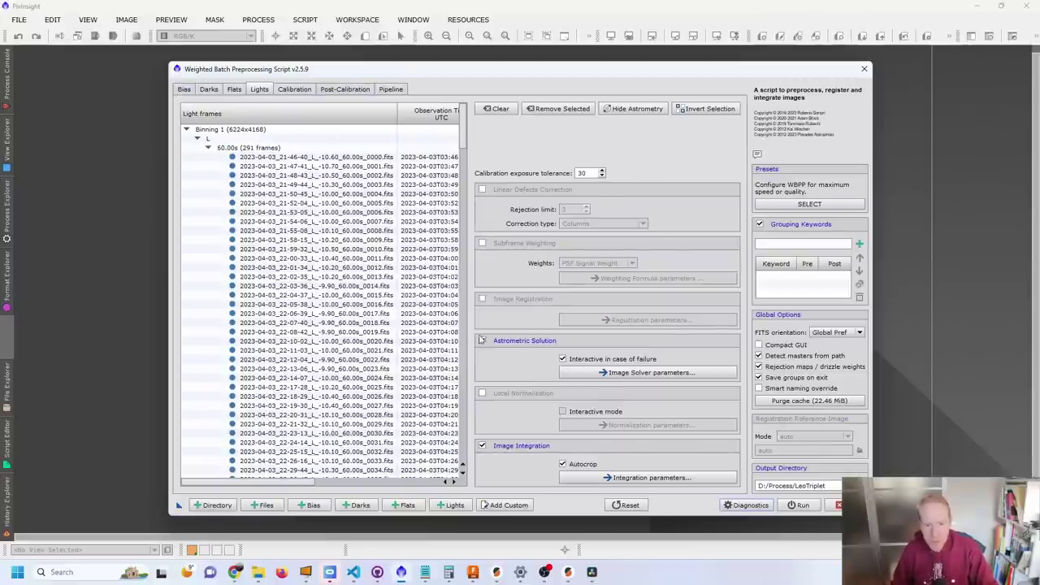
{"action": "left_click", "coordinate": [483, 341]}
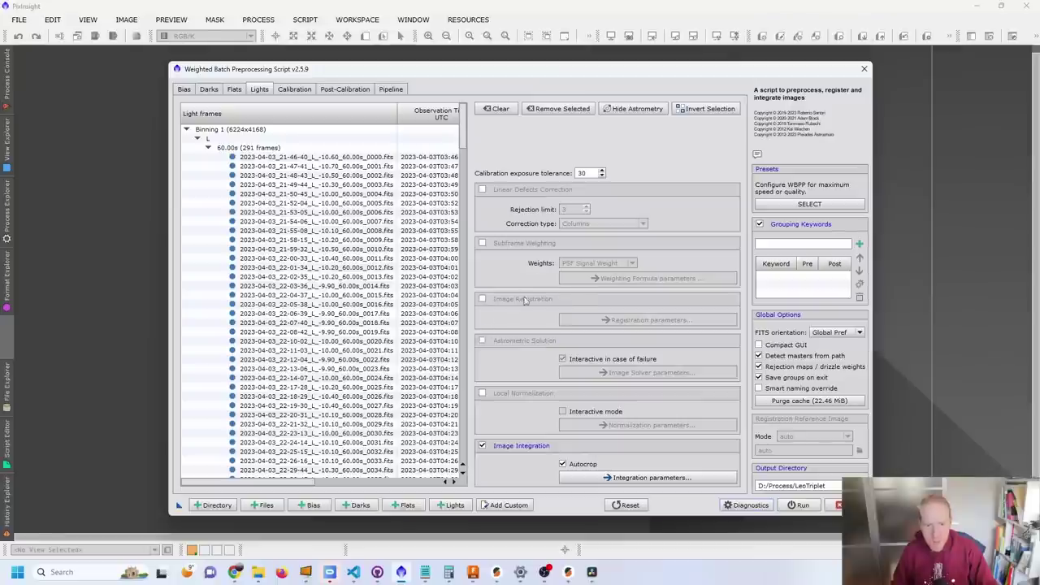
{"action": "left_click", "coordinate": [483, 447]}
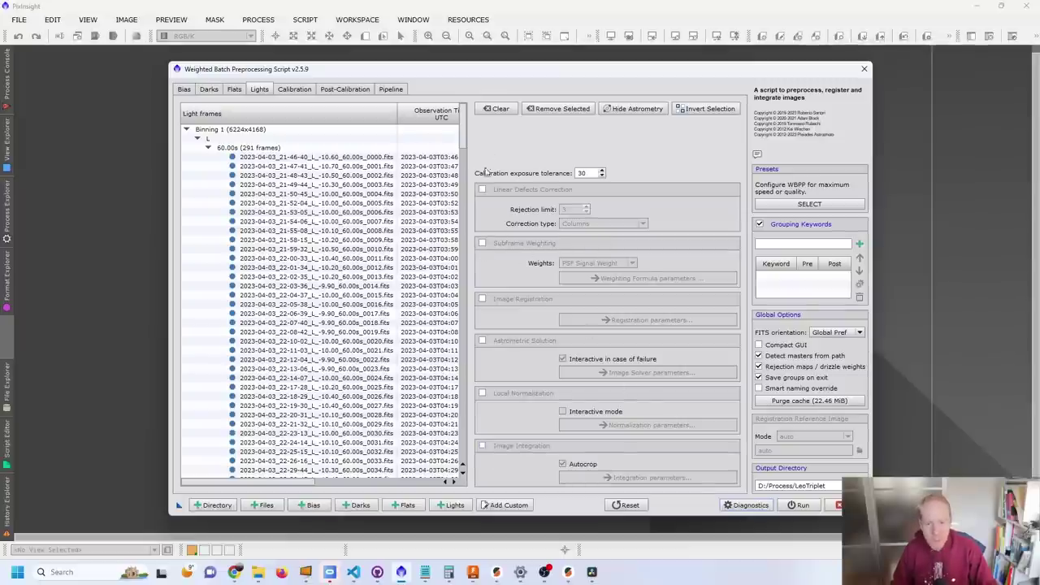
Create a new M51 folder under D:\Process and select it as WBPP's output directory.
{"action": "left_click", "coordinate": [859, 485]}
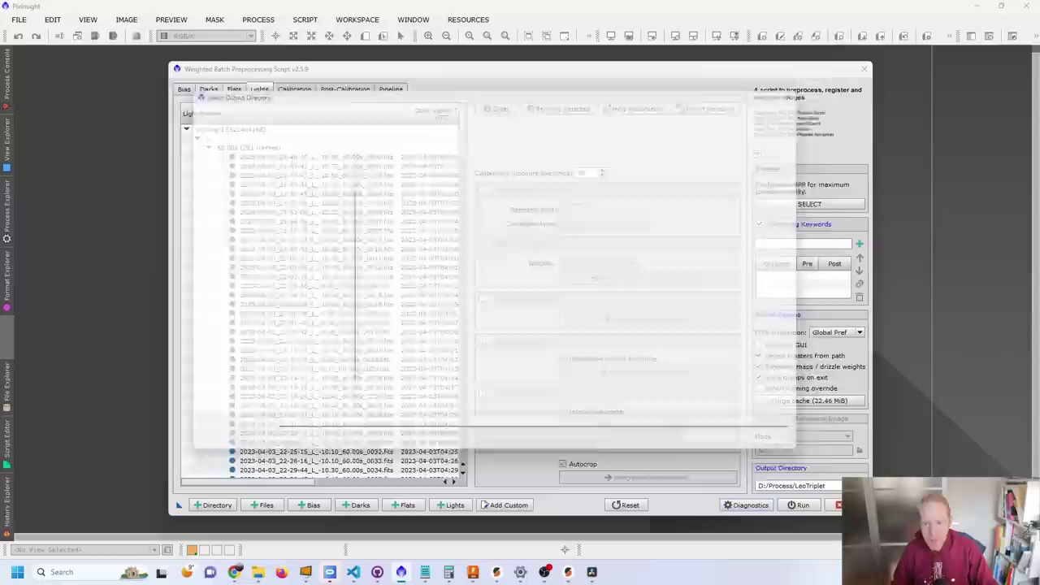
{"action": "left_click", "coordinate": [363, 109]}
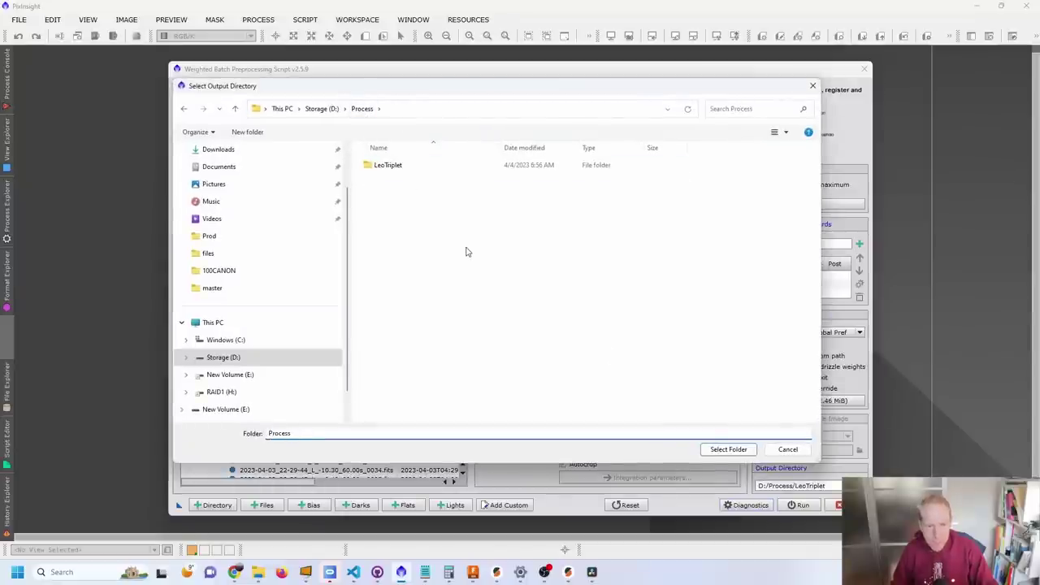
{"action": "right_click", "coordinate": [465, 248]}
{"action": "mouse_move", "coordinate": [537, 339]}
{"action": "left_click", "coordinate": [590, 339]}
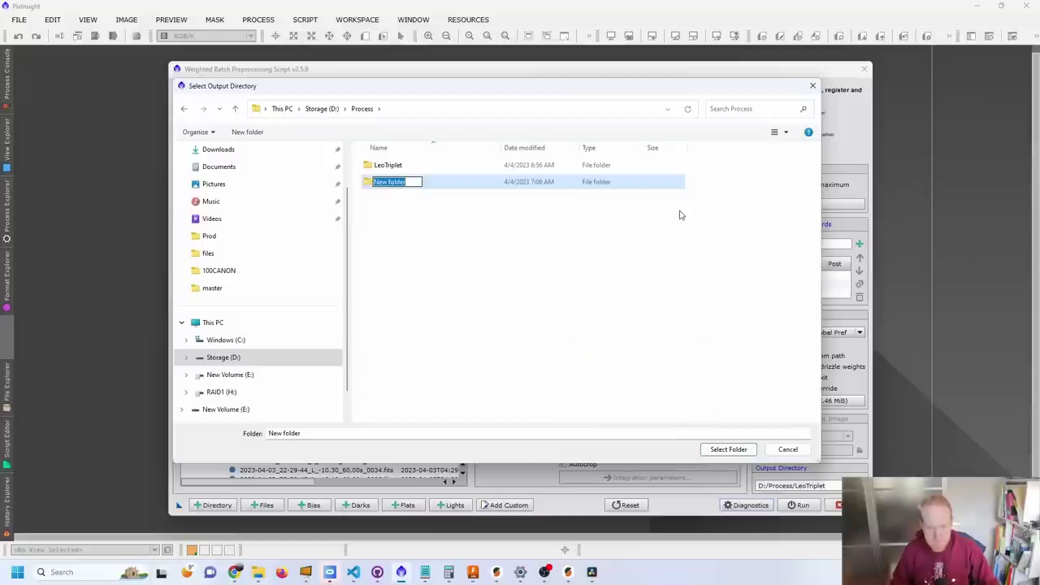
{"action": "type", "text": "M51"}
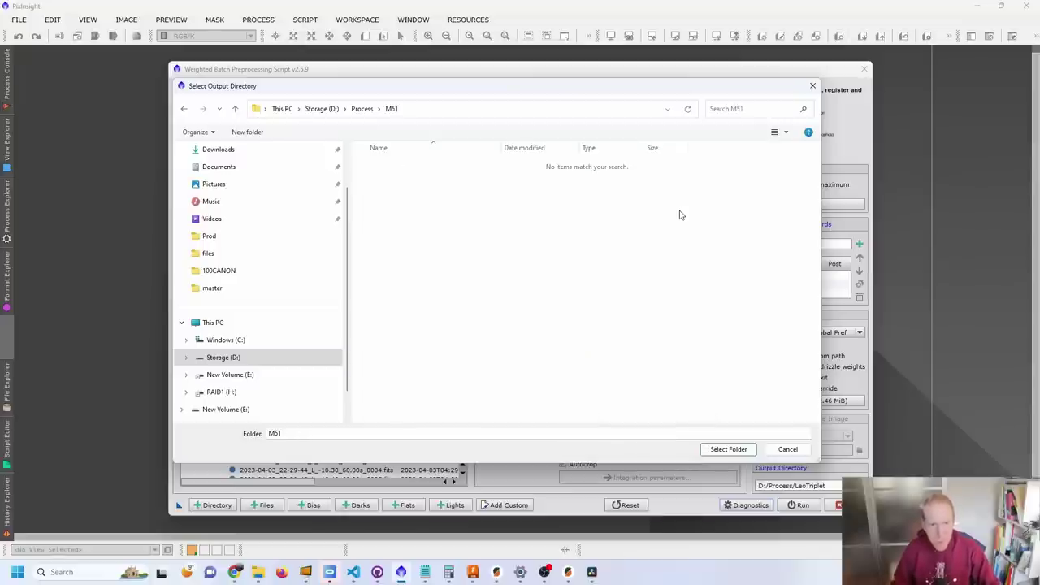
{"action": "left_click", "coordinate": [735, 449]}
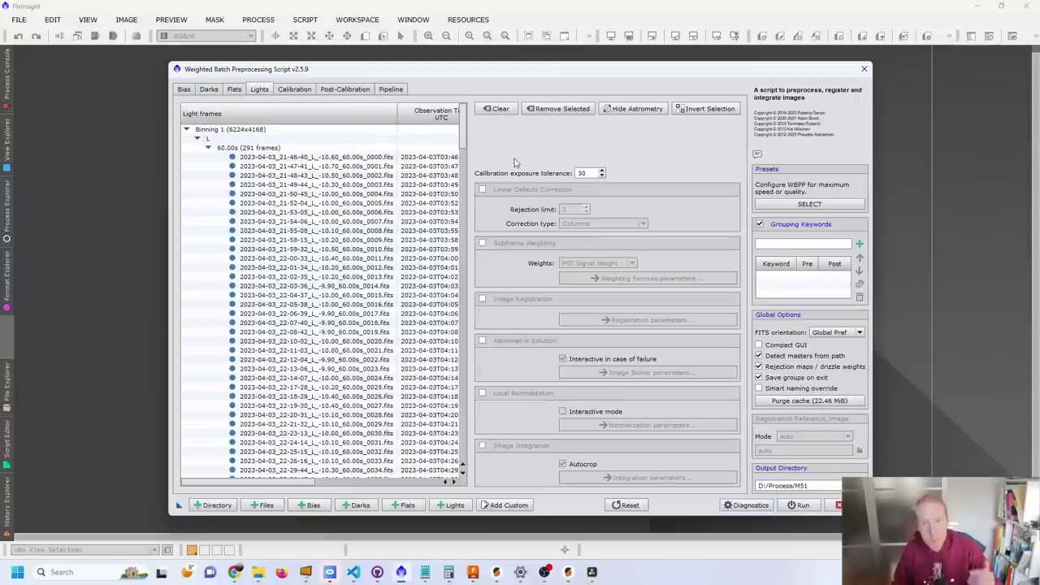
{"action": "left_click", "coordinate": [294, 89]}
Review the bias, flat and light calibration rows on the Pipeline tab, then run WBPP.
{"action": "left_click", "coordinate": [391, 89]}
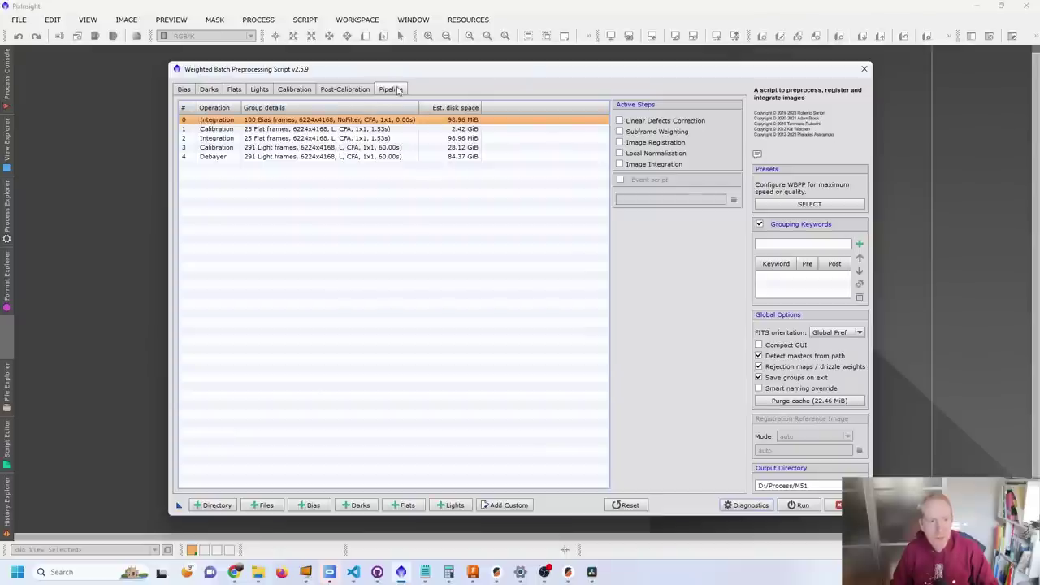
{"action": "left_click", "coordinate": [258, 129]}
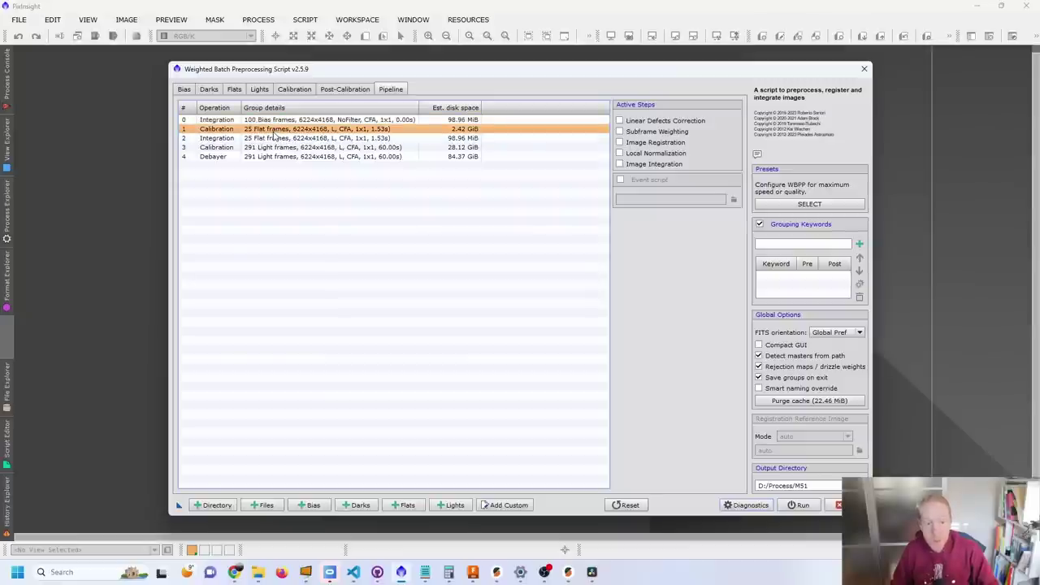
{"action": "key", "text": "Up"}
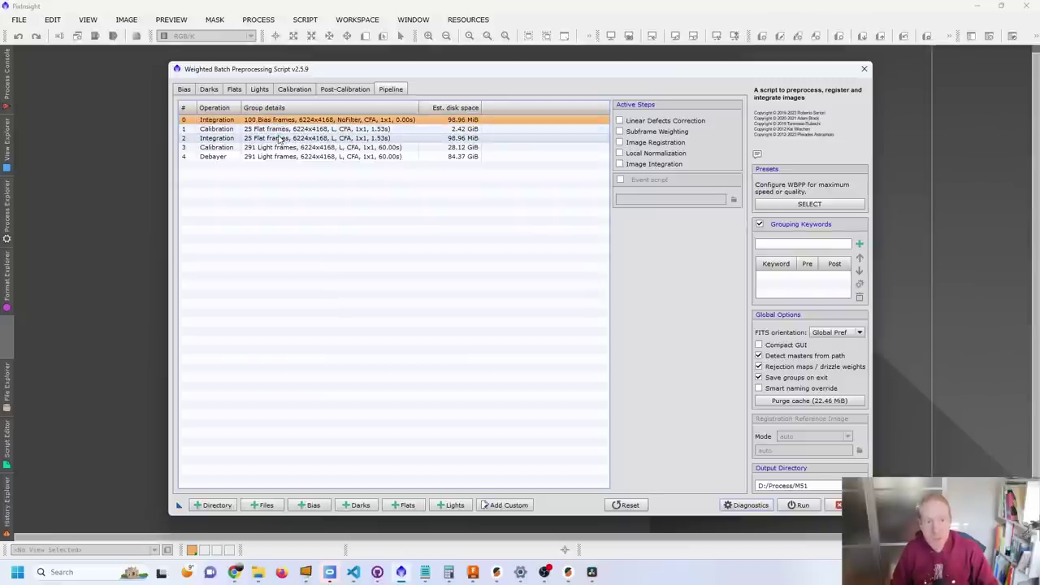
{"action": "left_click", "coordinate": [279, 139]}
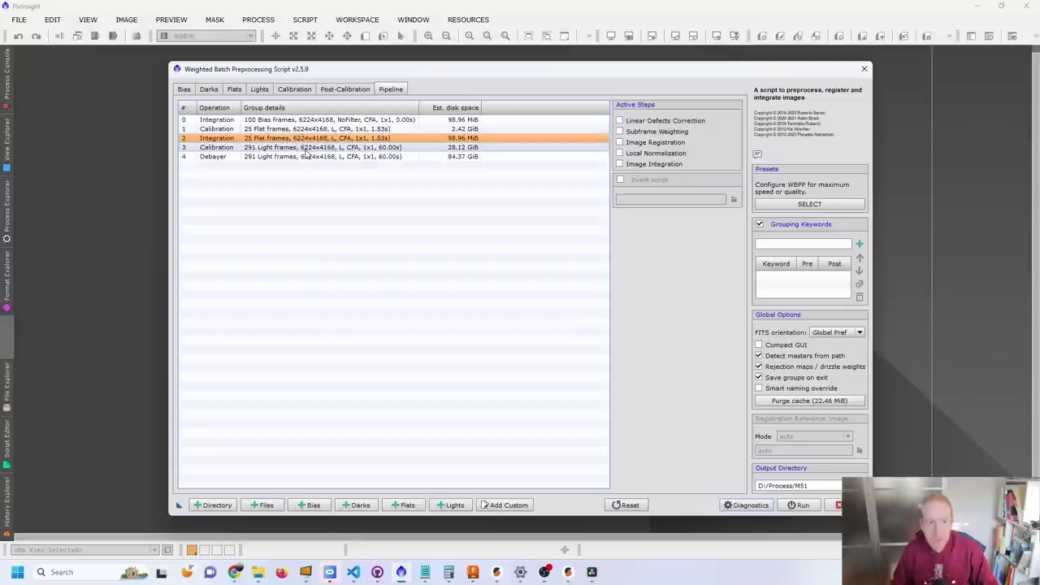
{"action": "key", "text": "Down"}
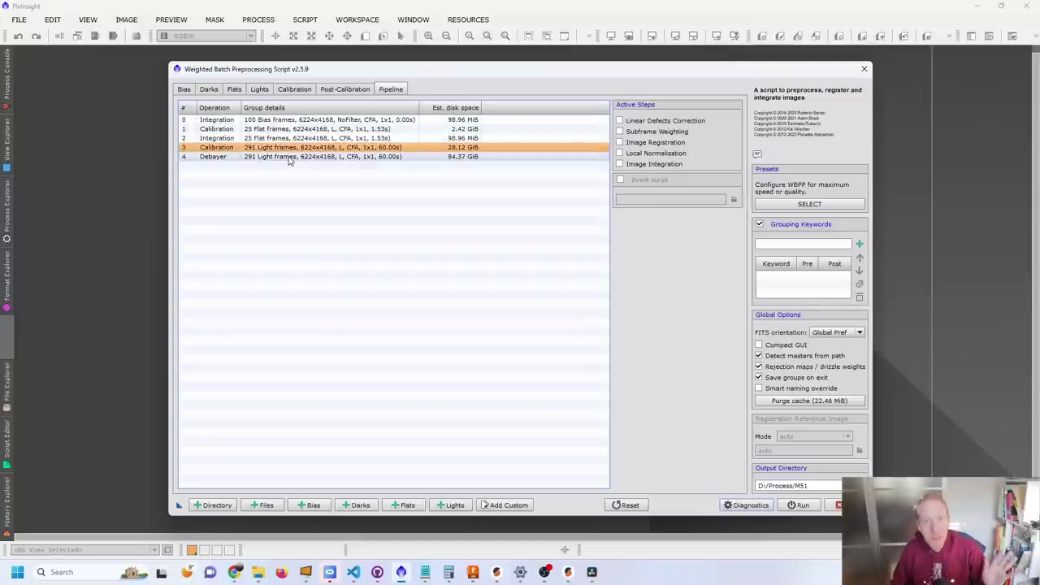
{"action": "left_click", "coordinate": [805, 508]}
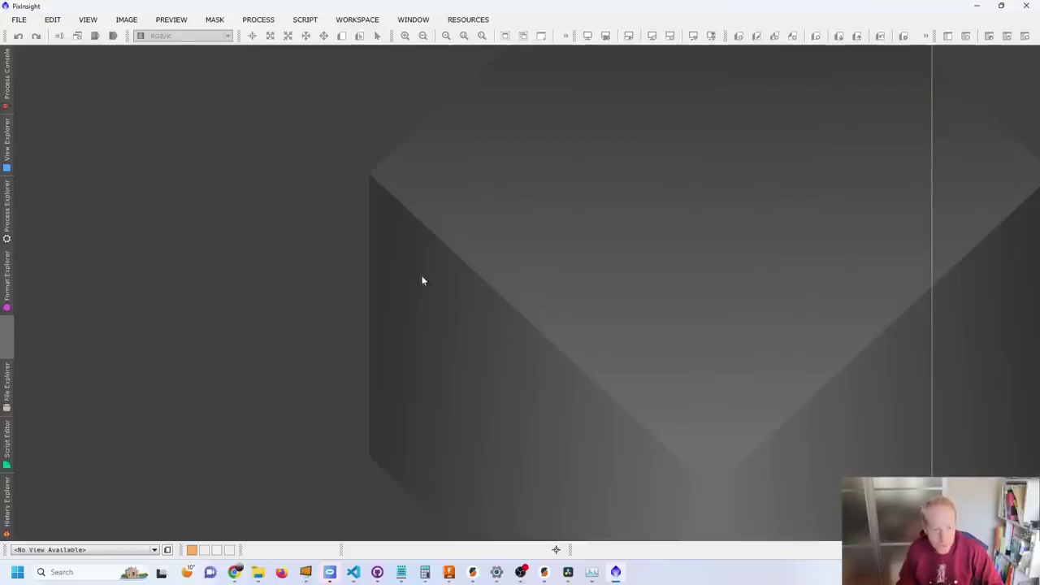
Open D:\Process\M51\debayered\Light_BIN in Explorer and drag one .xisf frame into PixInsight.
{"action": "left_click", "coordinate": [260, 575]}
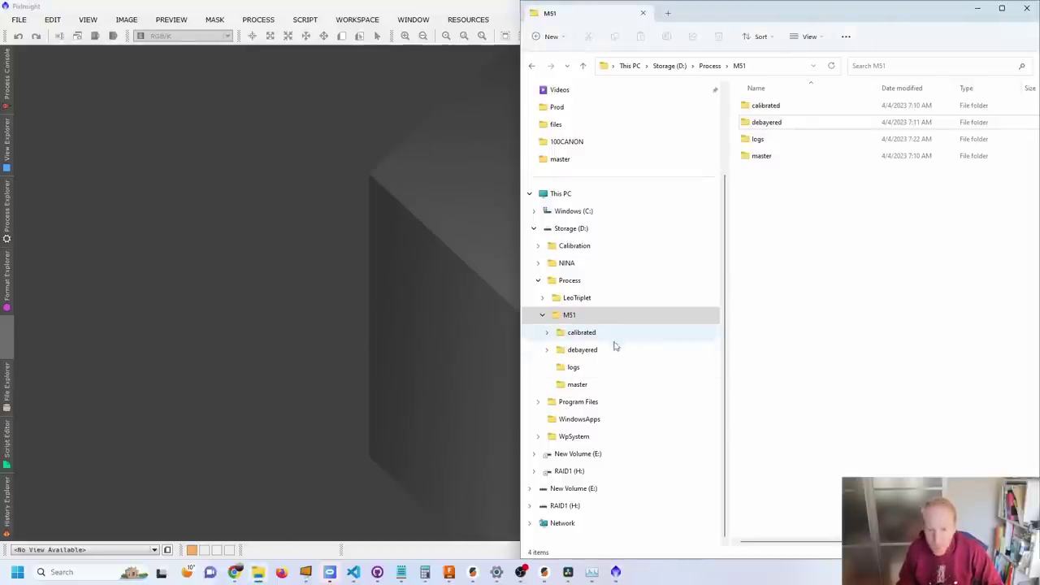
{"action": "left_click", "coordinate": [586, 354]}
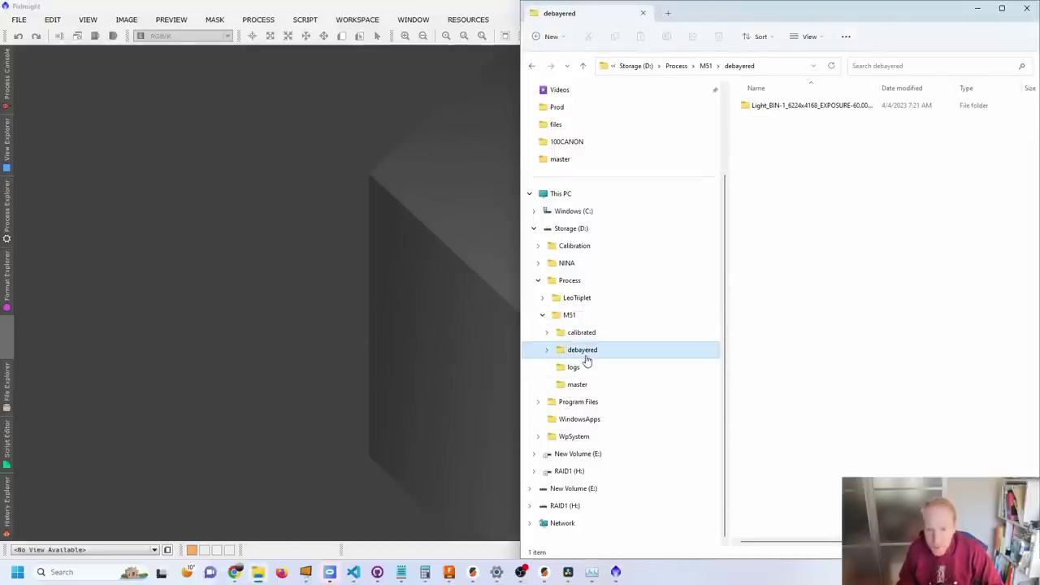
{"action": "left_click", "coordinate": [783, 110]}
{"action": "double_click", "coordinate": [783, 110]}
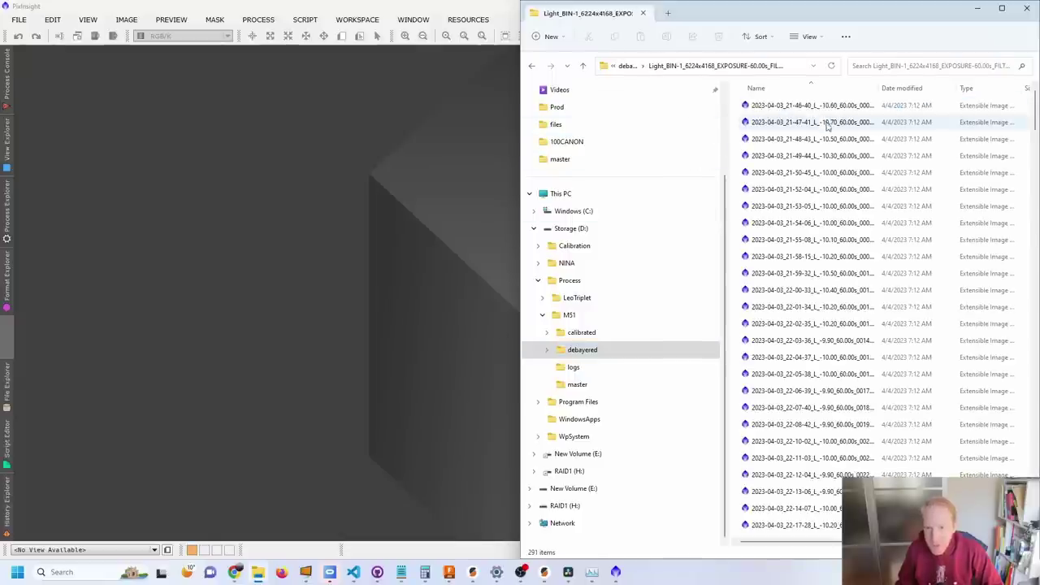
{"action": "left_click_drag", "start_coordinate": [835, 361], "coordinate": [241, 292]}
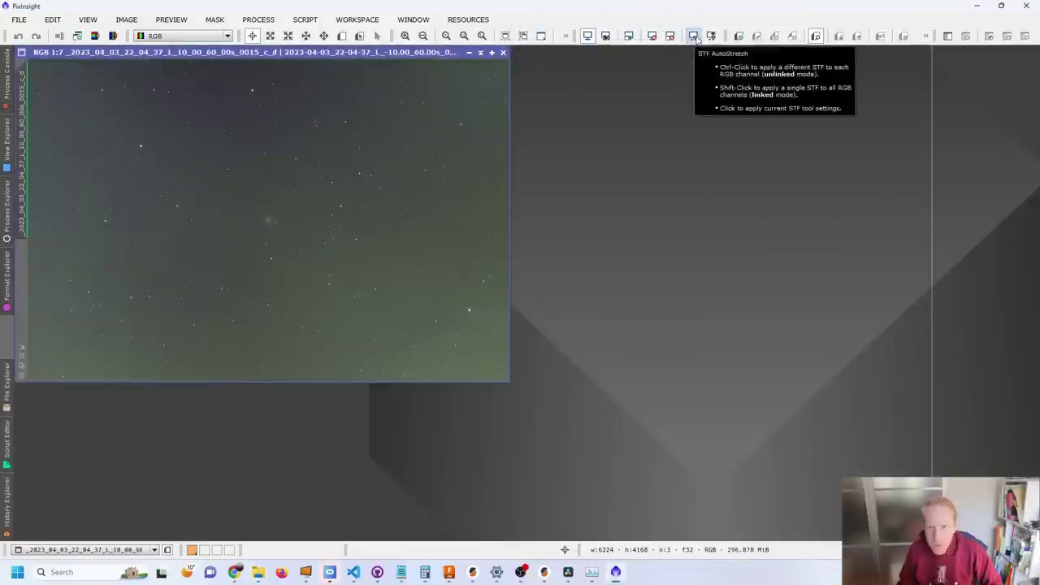
{"action": "left_click", "coordinate": [695, 37]}
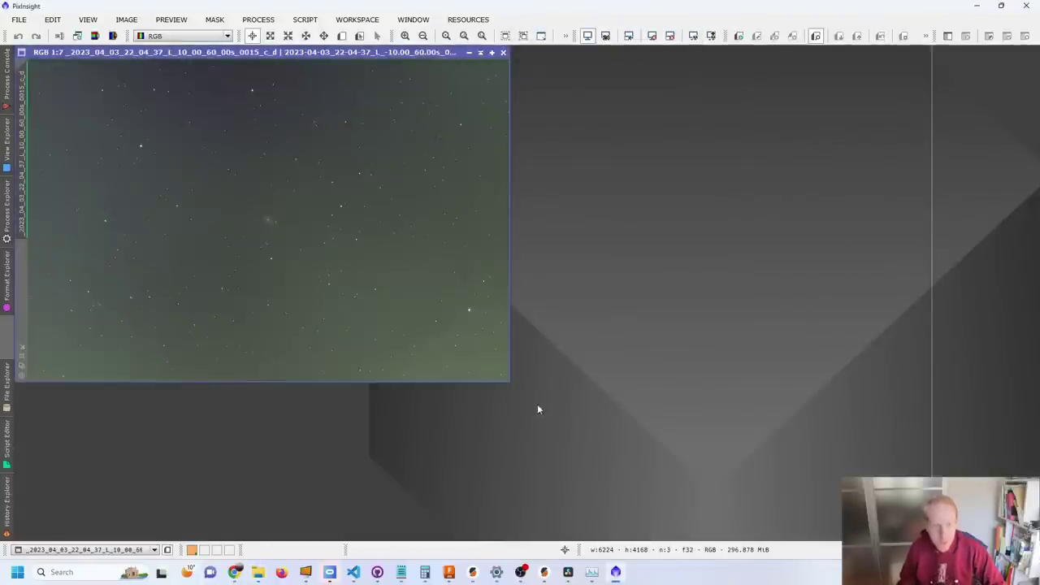
Maximize the auto-stretched frame and zoom in and out to locate the faint Whirlpool galaxy.
{"action": "left_click", "coordinate": [492, 52]}
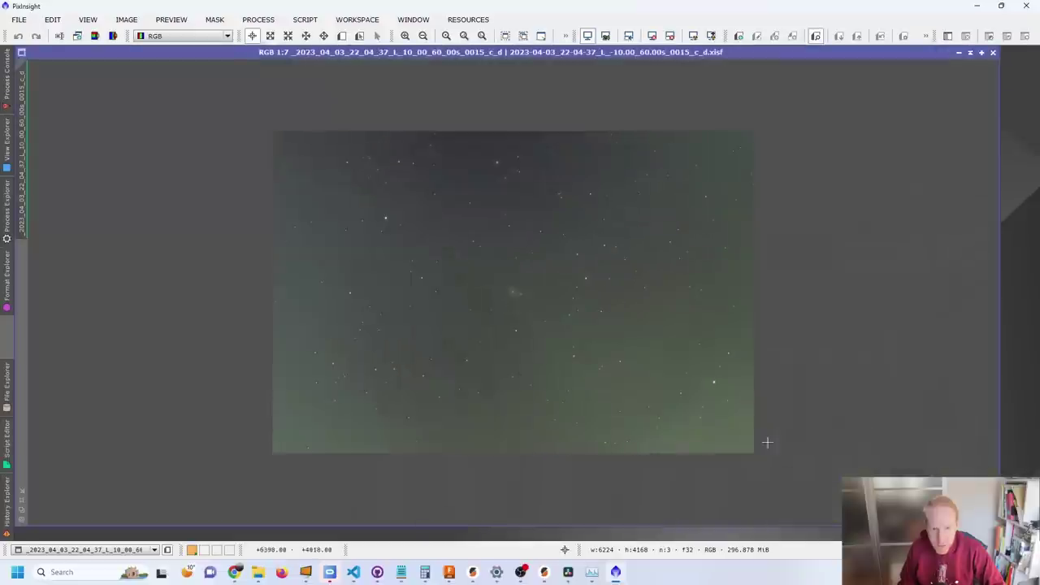
{"action": "scroll", "coordinate": [528, 247], "scroll_direction": "up", "scroll_amount": 3}
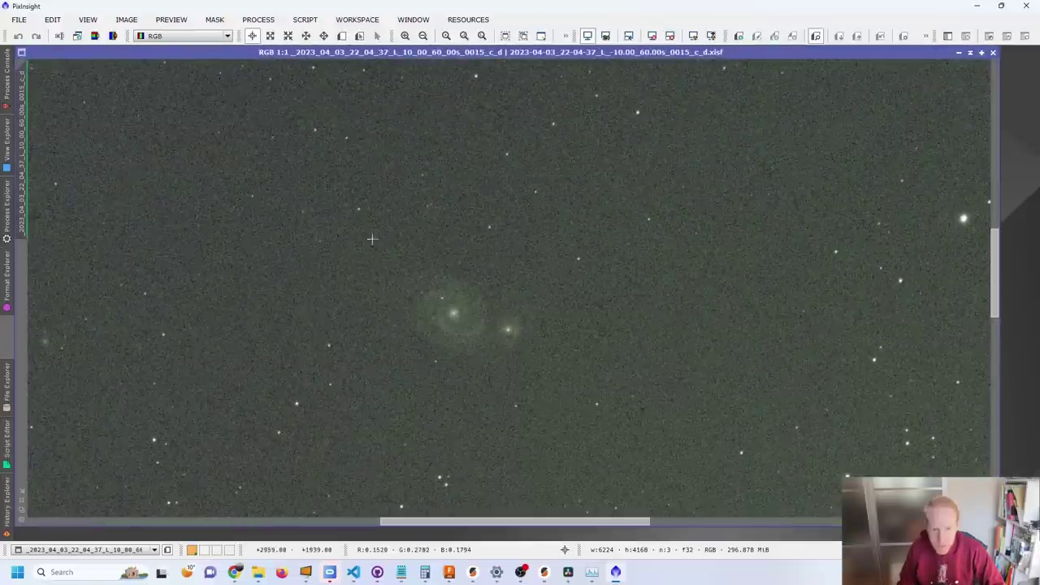
{"action": "scroll", "coordinate": [510, 345], "scroll_direction": "down", "scroll_amount": 5}
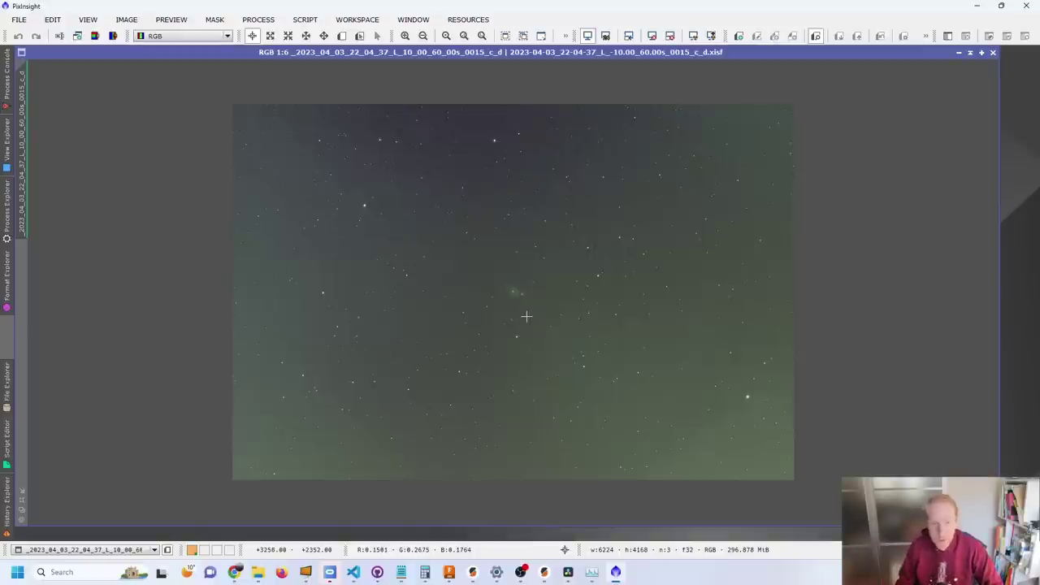
{"action": "scroll", "coordinate": [502, 257], "scroll_direction": "up", "scroll_amount": 4}
{"action": "scroll", "coordinate": [479, 265], "scroll_direction": "down", "scroll_amount": 2}
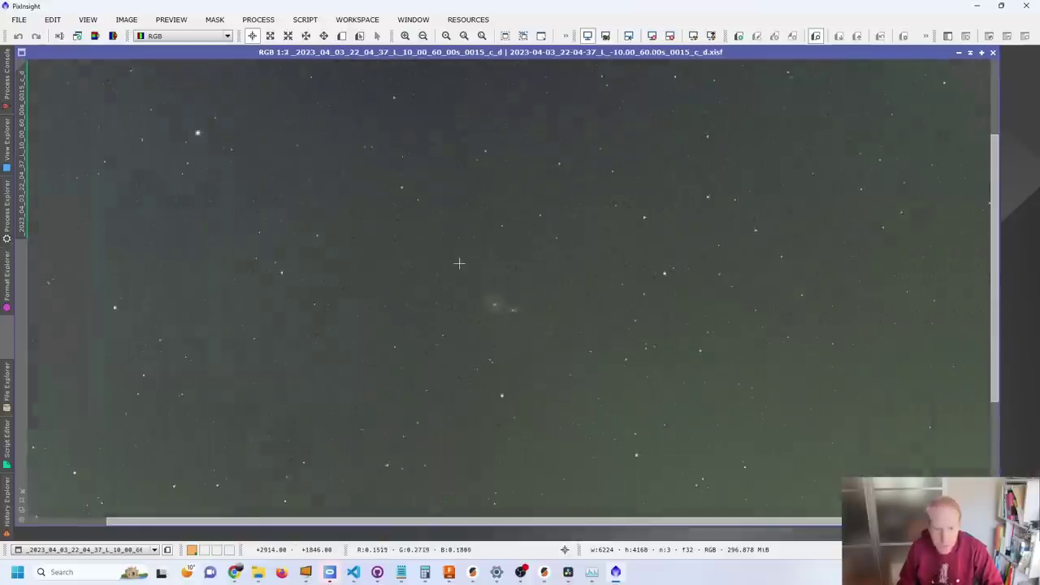
Open DynamicCrop from Process Explorer and move its window aside.
{"action": "left_click", "coordinate": [7, 219]}
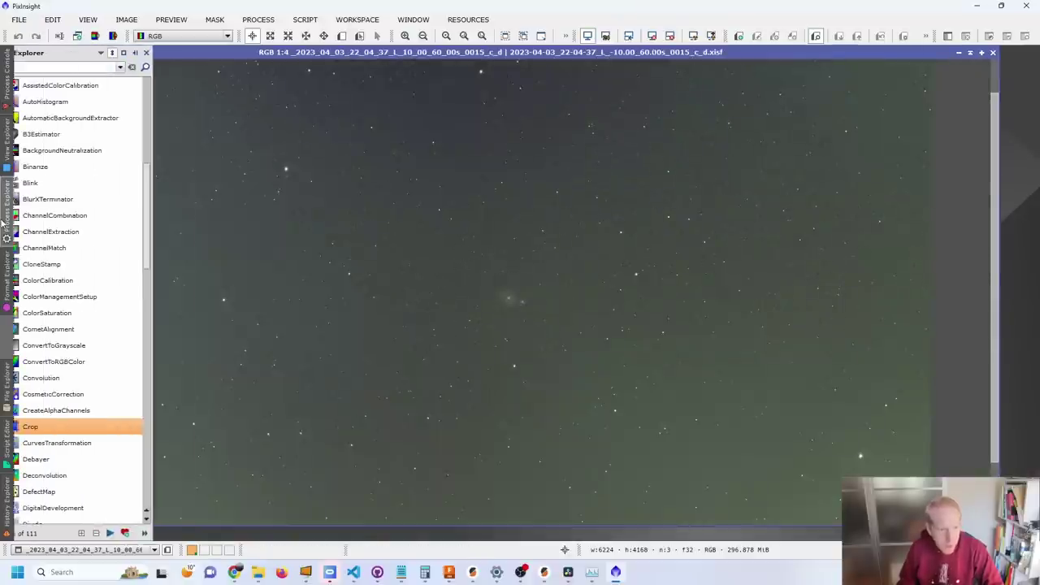
{"action": "scroll", "coordinate": [102, 295], "scroll_direction": "down", "scroll_amount": 4}
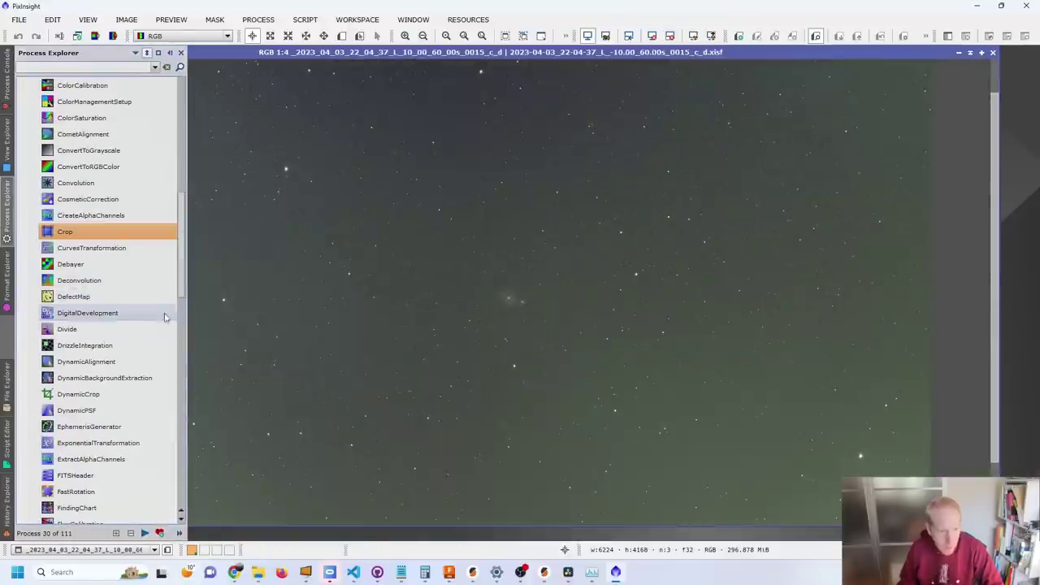
{"action": "left_click", "coordinate": [89, 395]}
{"action": "double_click", "coordinate": [90, 395]}
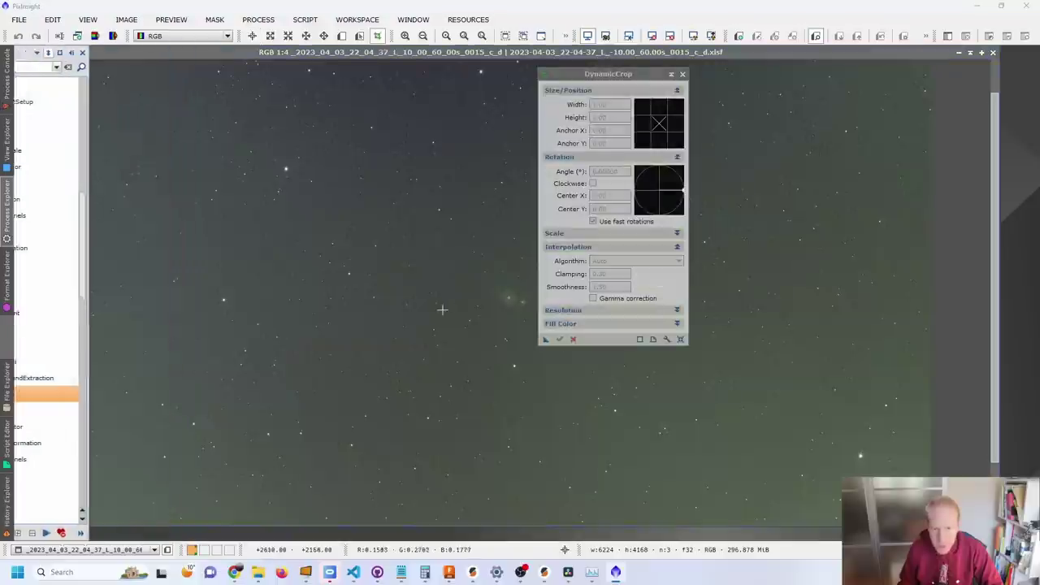
{"action": "left_click_drag", "start_coordinate": [618, 78], "coordinate": [935, 133]}
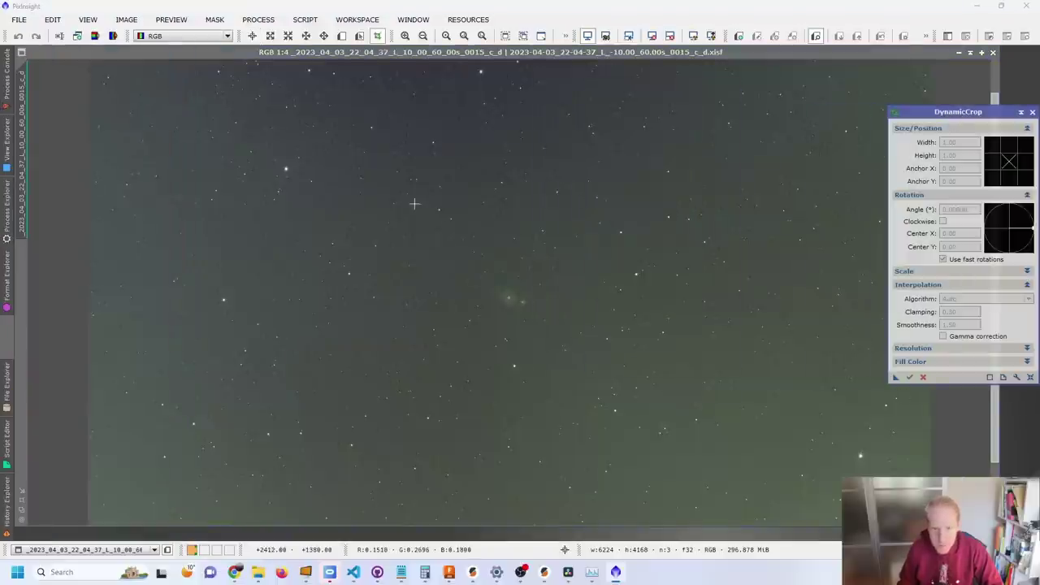
Draw a crop box around M51 and adjust it to 2000 × 1340 centred on the galaxy.
{"action": "left_click_drag", "start_coordinate": [332, 174], "coordinate": [699, 427]}
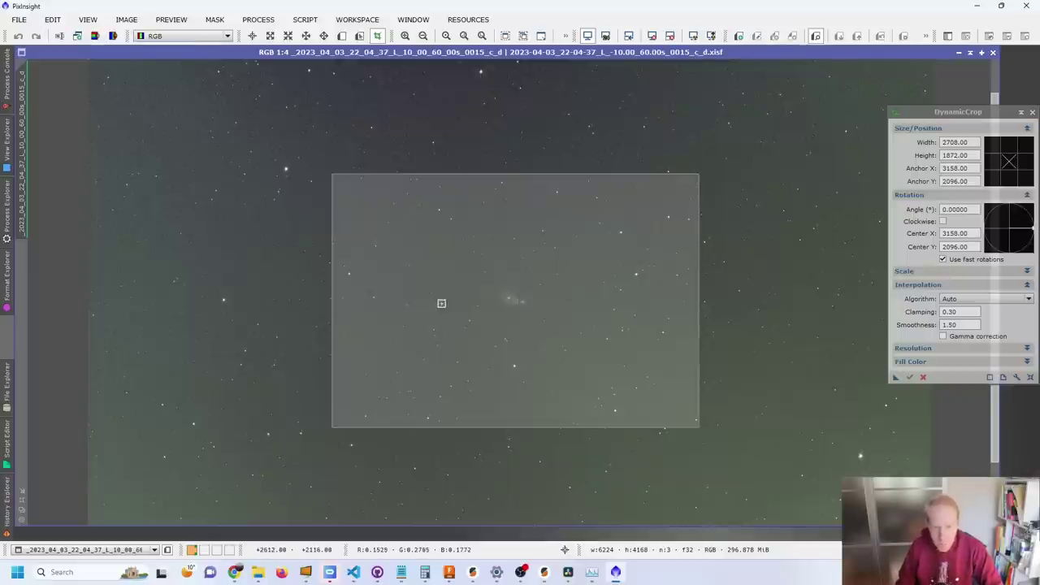
{"action": "scroll", "coordinate": [802, 423], "scroll_direction": "up", "scroll_amount": 2}
{"action": "scroll", "coordinate": [789, 418], "scroll_direction": "down", "scroll_amount": 3}
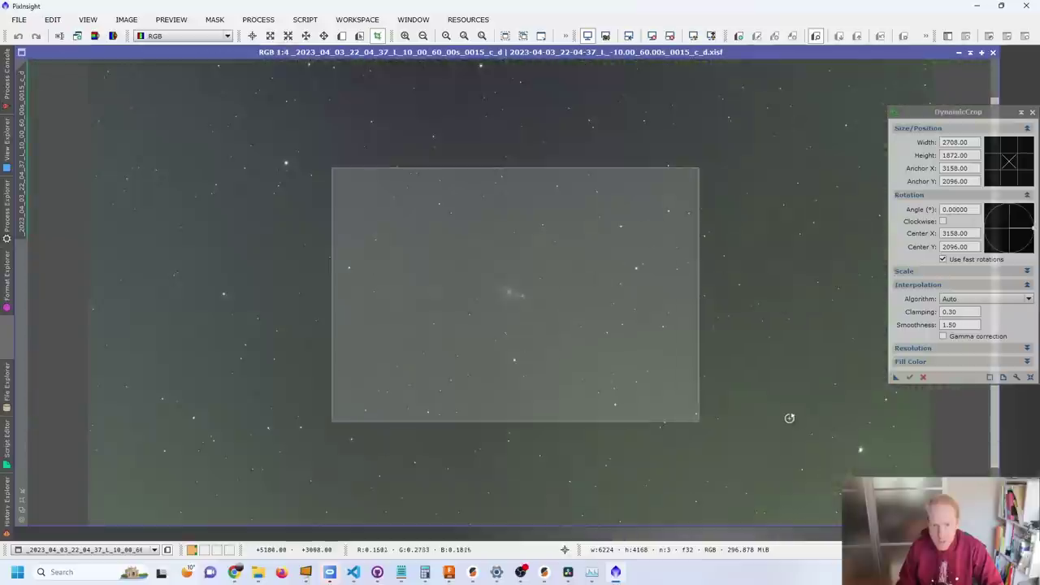
{"action": "scroll", "coordinate": [731, 406], "scroll_direction": "up", "scroll_amount": 1}
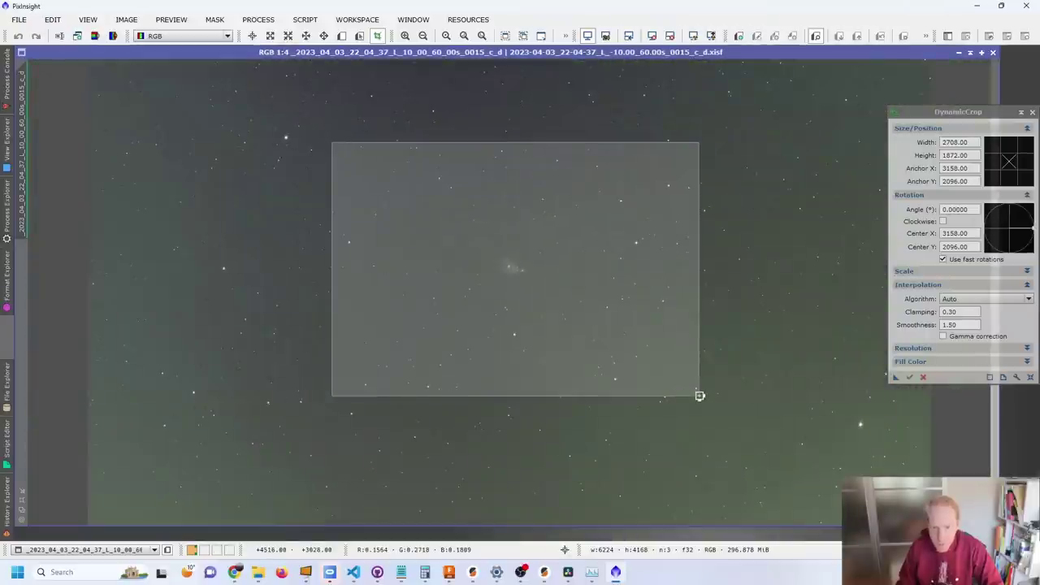
{"action": "left_click_drag", "start_coordinate": [700, 397], "coordinate": [609, 327]}
{"action": "left_click_drag", "start_coordinate": [549, 308], "coordinate": [590, 339]}
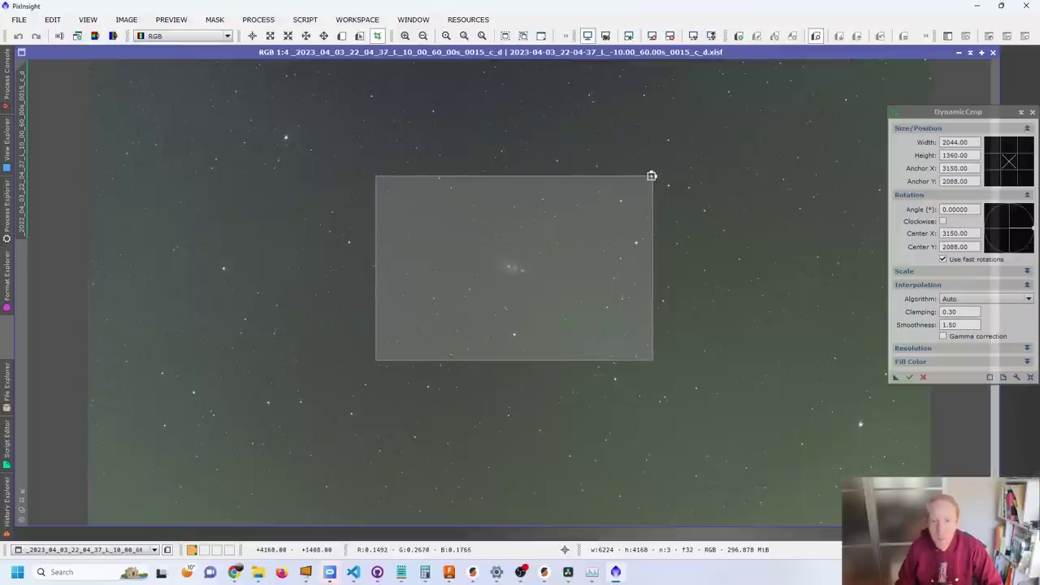
{"action": "left_click_drag", "start_coordinate": [653, 174], "coordinate": [645, 181]}
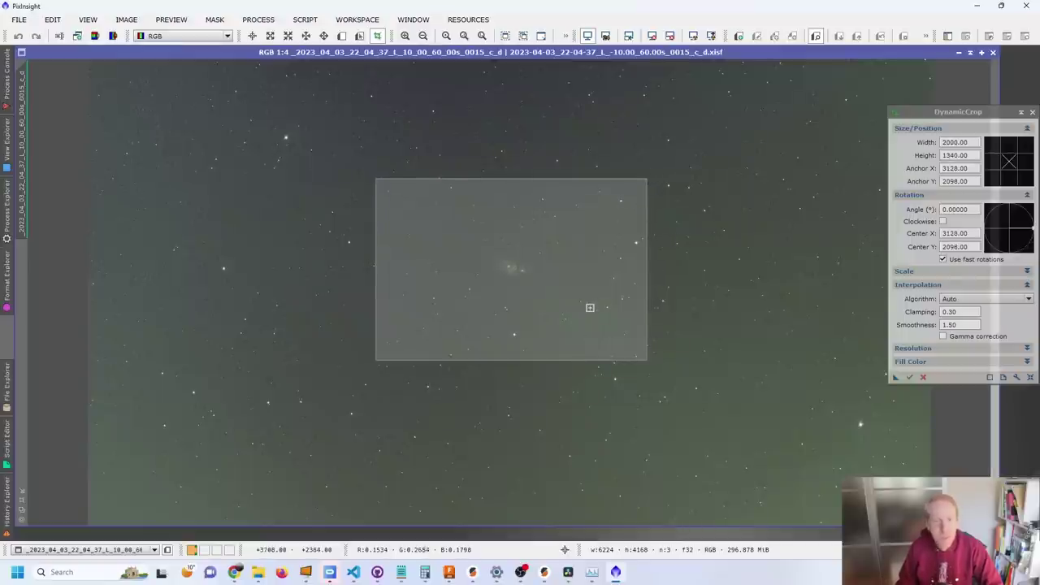
{"action": "left_click_drag", "start_coordinate": [590, 306], "coordinate": [593, 307]}
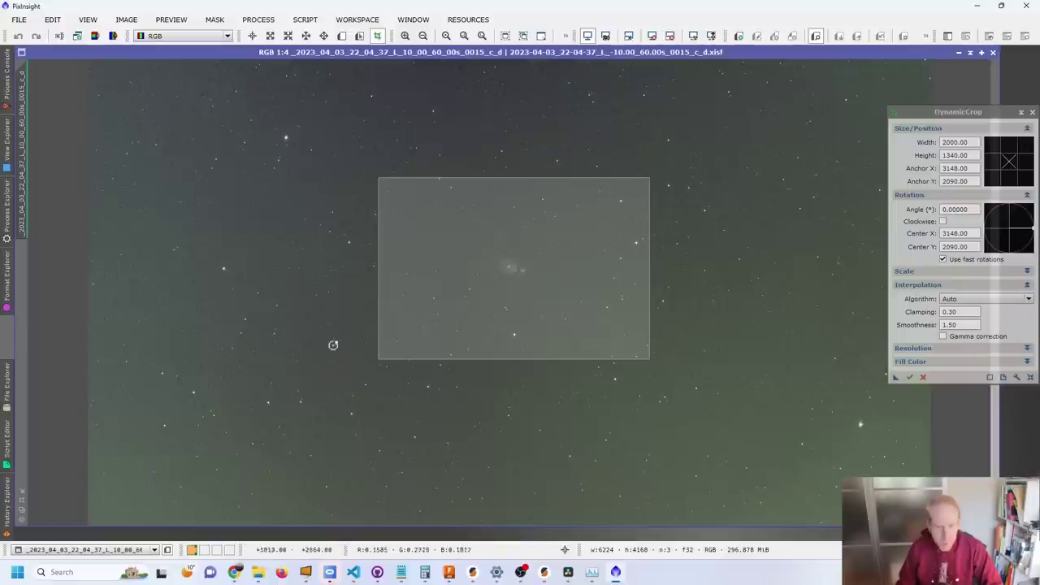
Open ImageContainer and add all 291 debayered light frames.
{"action": "right_click", "coordinate": [1018, 420]}
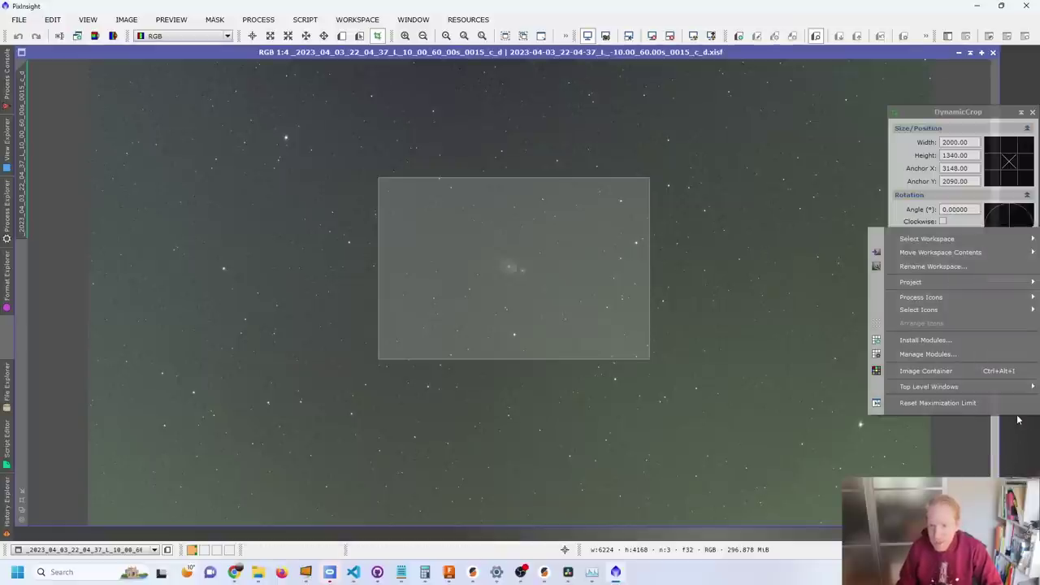
{"action": "left_click", "coordinate": [943, 370]}
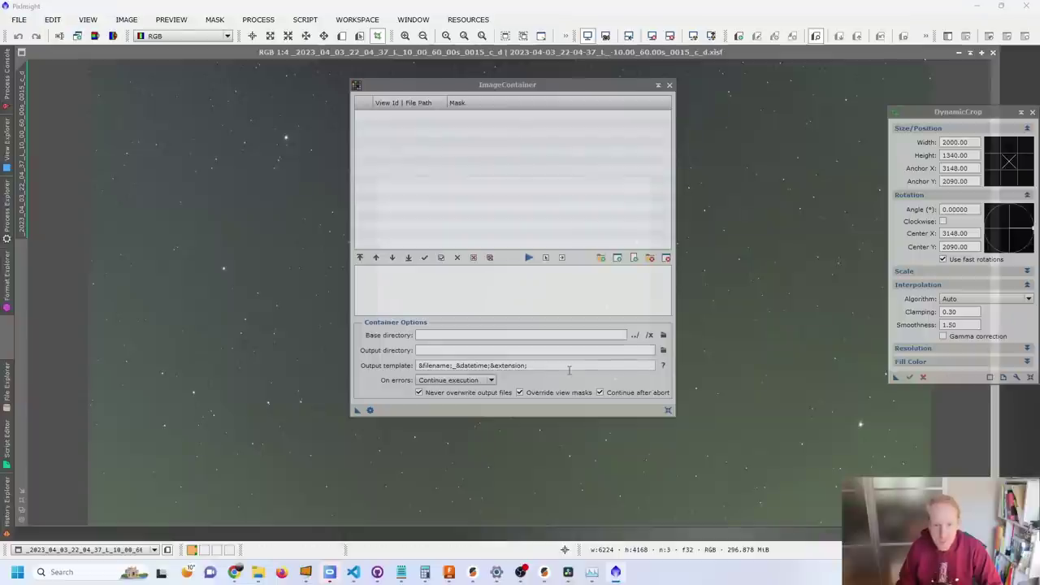
{"action": "left_click", "coordinate": [603, 258]}
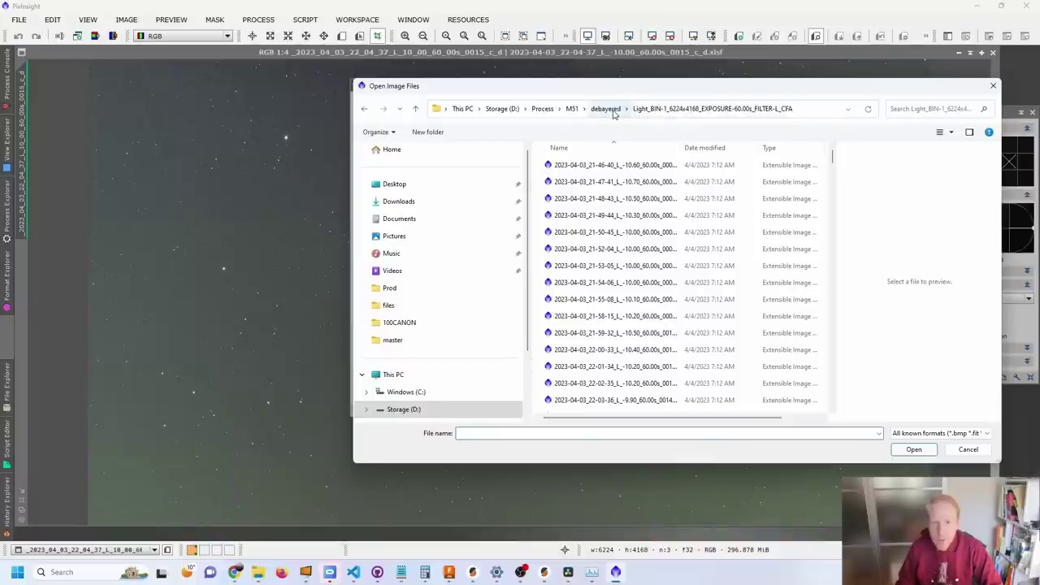
{"action": "left_click", "coordinate": [607, 278]}
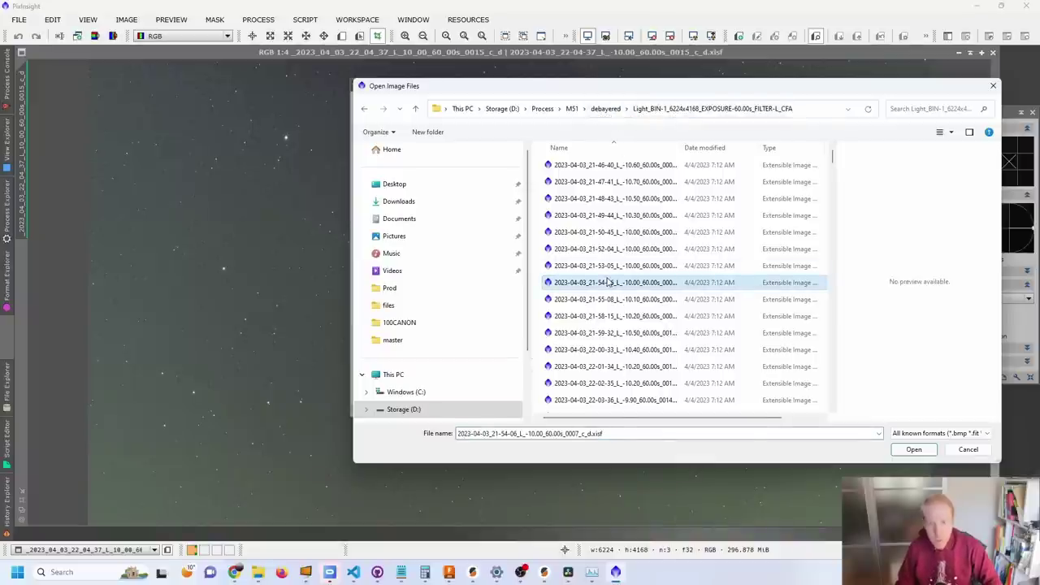
{"action": "key", "text": "ctrl+a"}
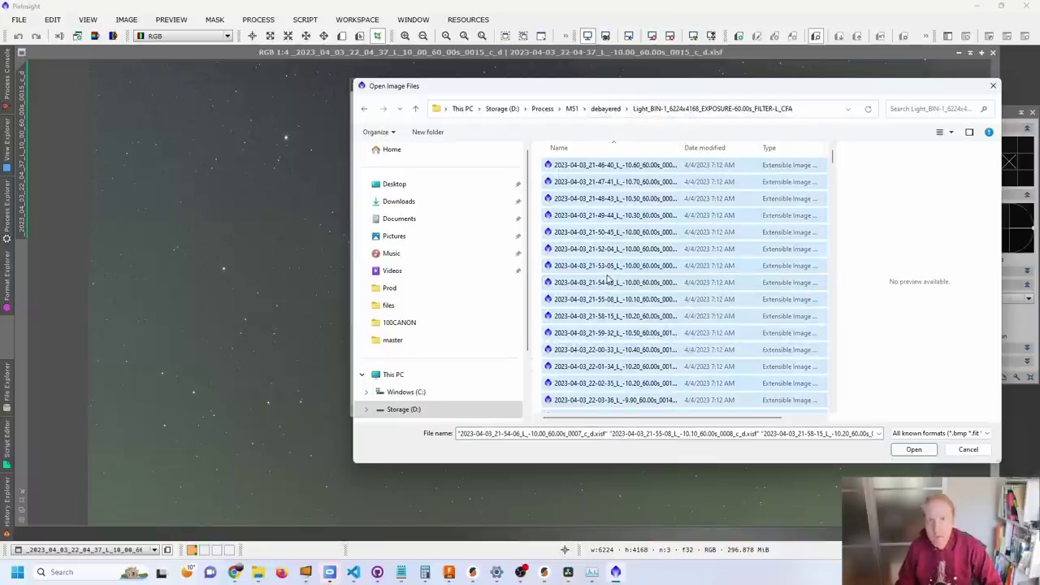
{"action": "left_click", "coordinate": [914, 449]}
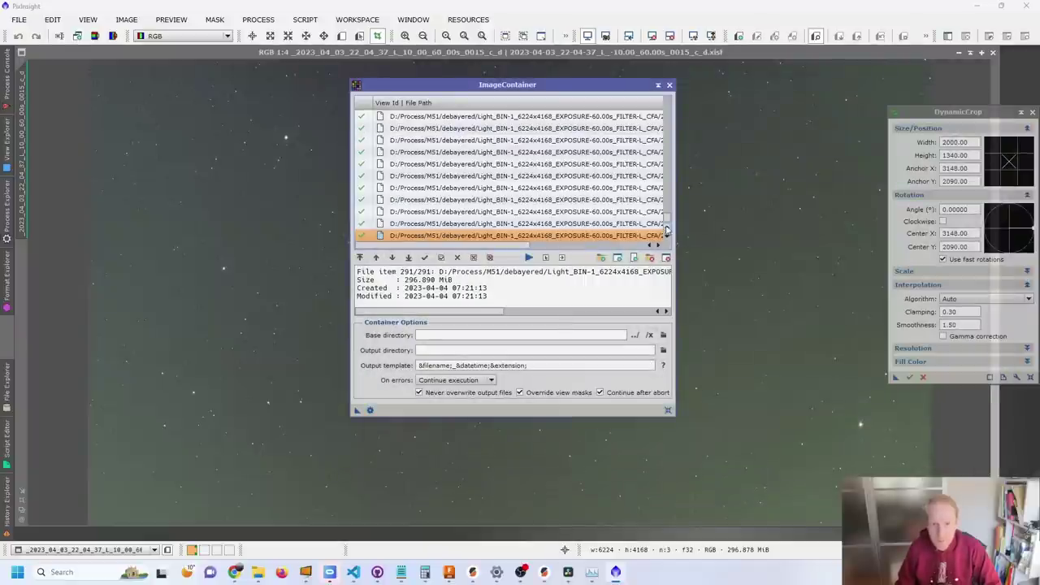
Set the container's output directory to a new D:/Process/M51/cropped folder.
{"action": "left_click_drag", "start_coordinate": [933, 112], "coordinate": [723, 108]}
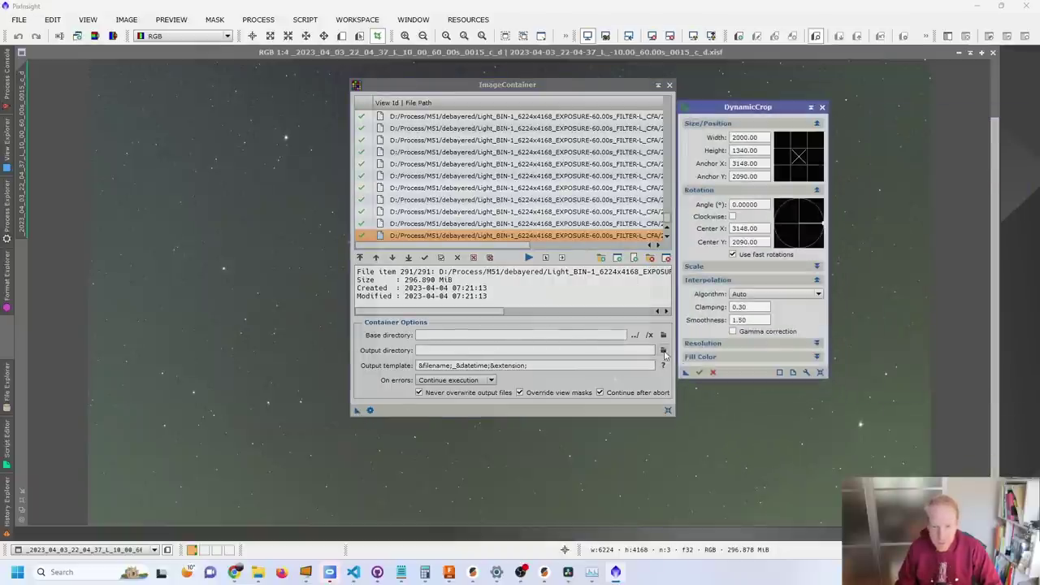
{"action": "left_click", "coordinate": [663, 350]}
{"action": "left_click", "coordinate": [572, 109]}
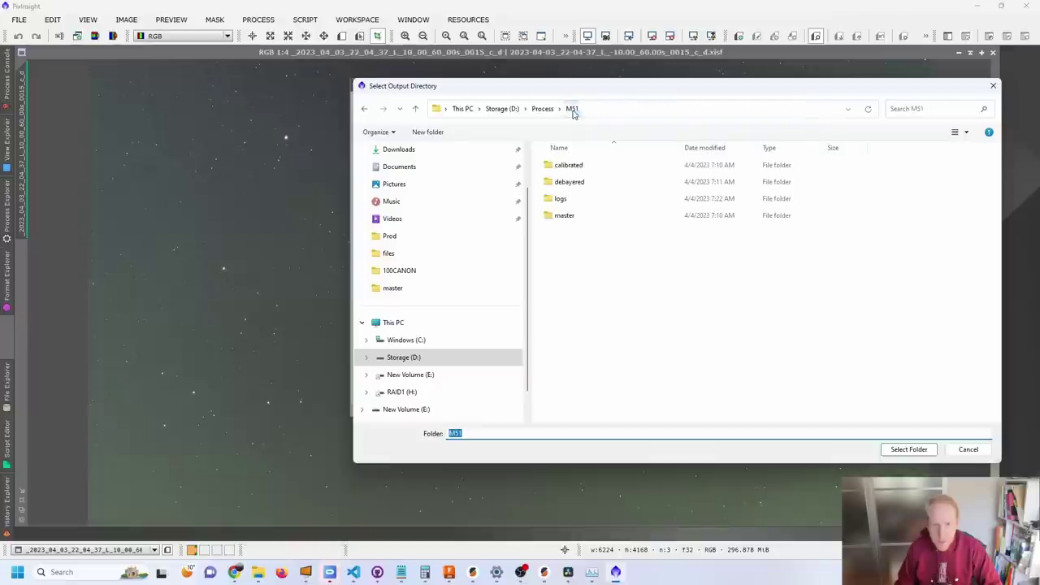
{"action": "right_click", "coordinate": [635, 292]}
{"action": "mouse_move", "coordinate": [706, 393]}
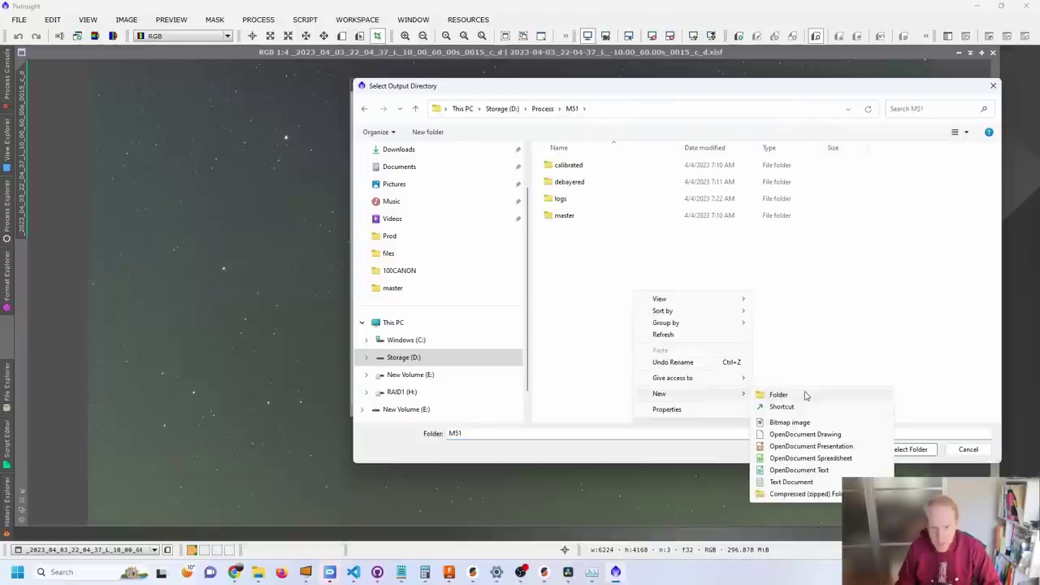
{"action": "left_click", "coordinate": [805, 395]}
{"action": "type", "text": "cropped"}
{"action": "key", "text": "Return"}
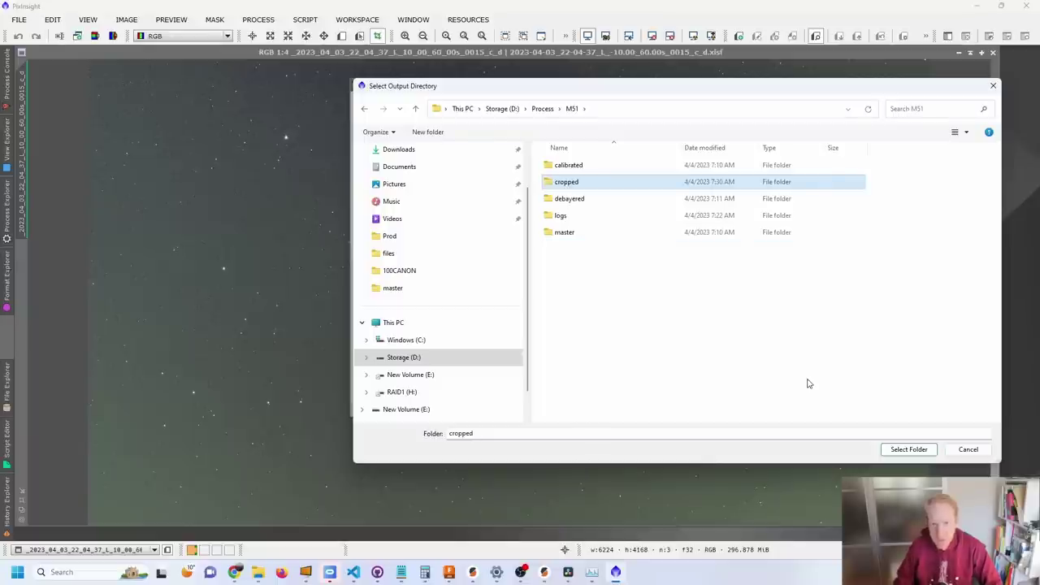
{"action": "double_click", "coordinate": [566, 186]}
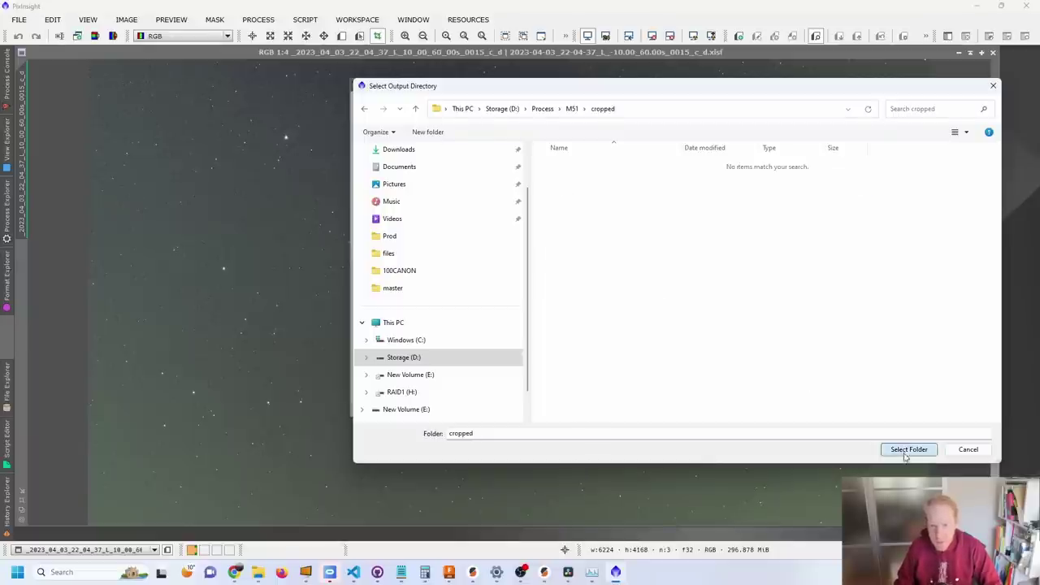
{"action": "left_click", "coordinate": [909, 450]}
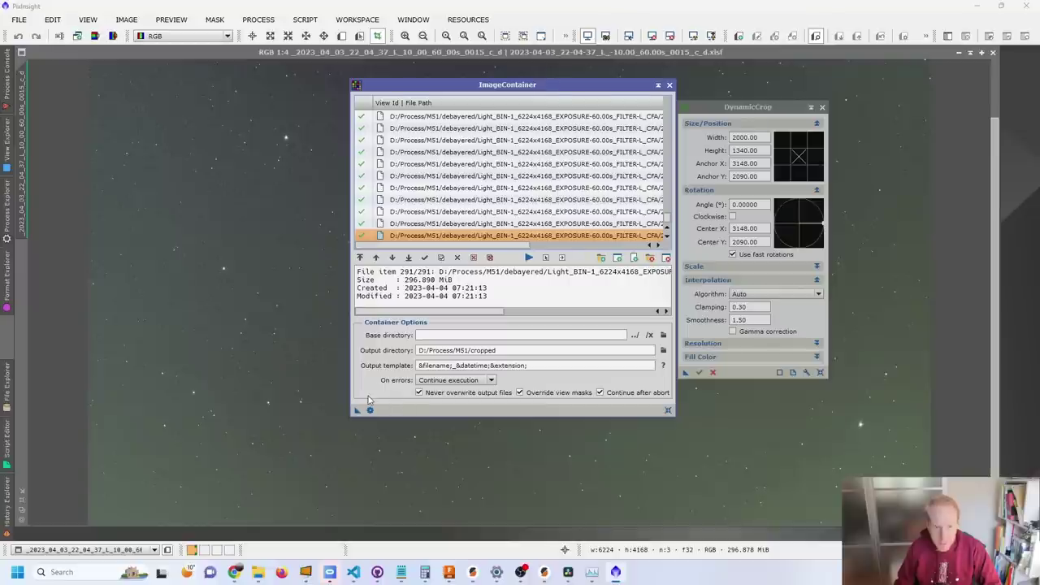
Run the 2000×1340 DynamicCrop on all container frames, producing 291 cropped frames in D:/Process/M51/cropped.
{"action": "left_click_drag", "start_coordinate": [357, 410], "coordinate": [750, 377]}
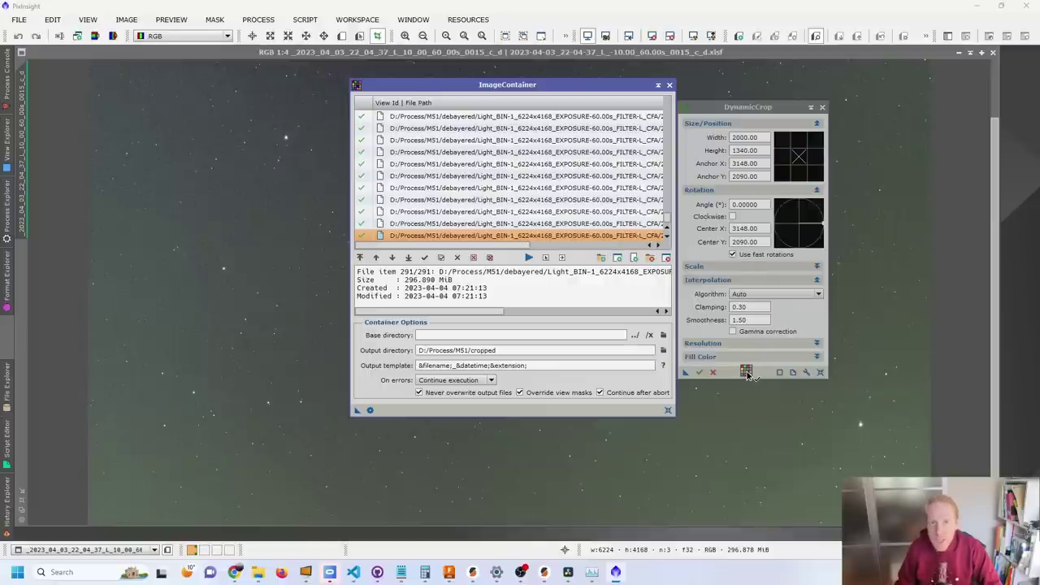
{"action": "mouse_move", "coordinate": [748, 376]}
{"action": "left_mouse_down"}
{"action": "mouse_move", "coordinate": [752, 199]}
{"action": "mouse_move", "coordinate": [777, 157]}
{"action": "mouse_move", "coordinate": [725, 141]}
{"action": "mouse_move", "coordinate": [744, 256]}
{"action": "mouse_move", "coordinate": [720, 139]}
{"action": "mouse_move", "coordinate": [736, 147]}
{"action": "mouse_move", "coordinate": [740, 382]}
{"action": "mouse_move", "coordinate": [741, 372]}
{"action": "left_mouse_up"}
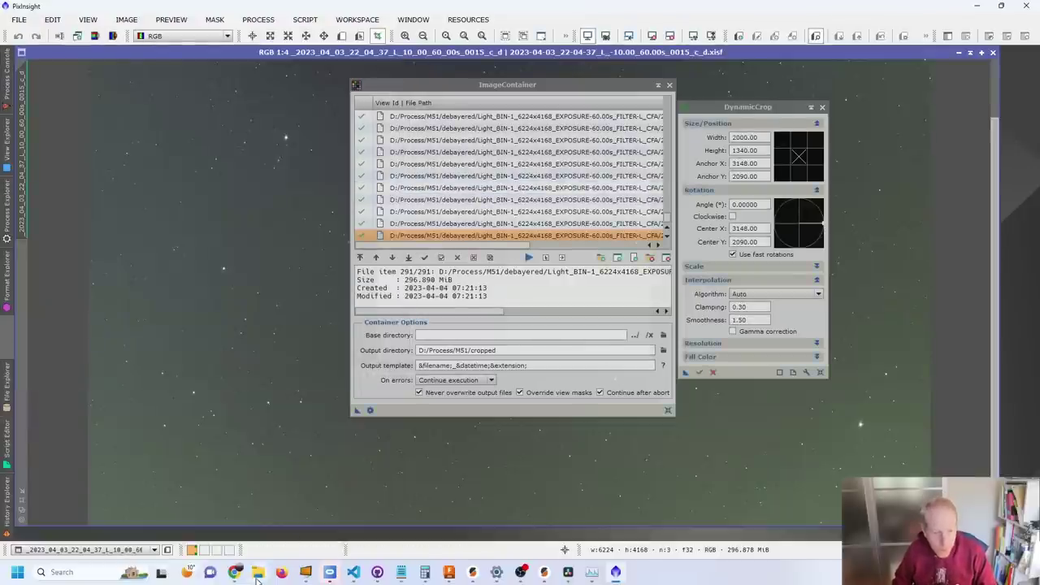
{"action": "left_click", "coordinate": [258, 574]}
Show the full names of the cropped frames in D:\Process\M51\cropped and drag frame 0135 into PixInsight.
{"action": "left_click", "coordinate": [579, 350]}
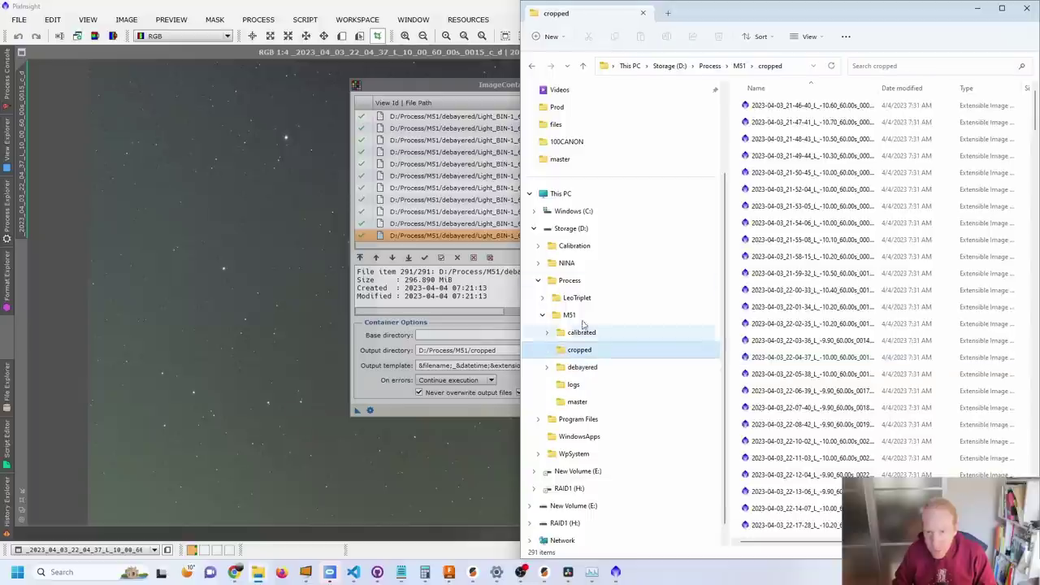
{"action": "left_click_drag", "start_coordinate": [880, 88], "coordinate": [980, 91]}
{"action": "scroll", "coordinate": [935, 219], "scroll_direction": "down", "scroll_amount": 20}
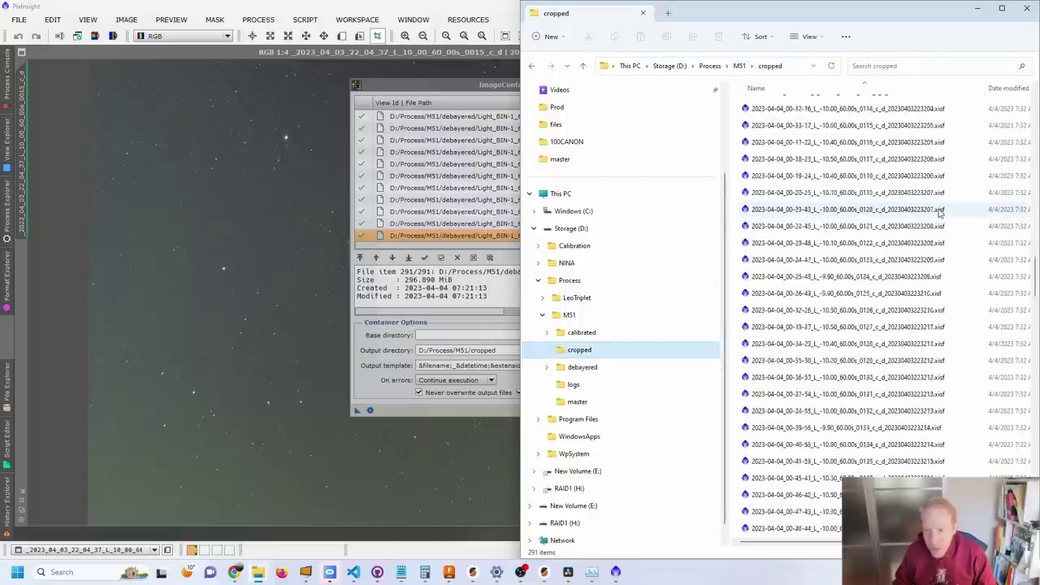
{"action": "scroll", "coordinate": [870, 247], "scroll_direction": "down", "scroll_amount": 4}
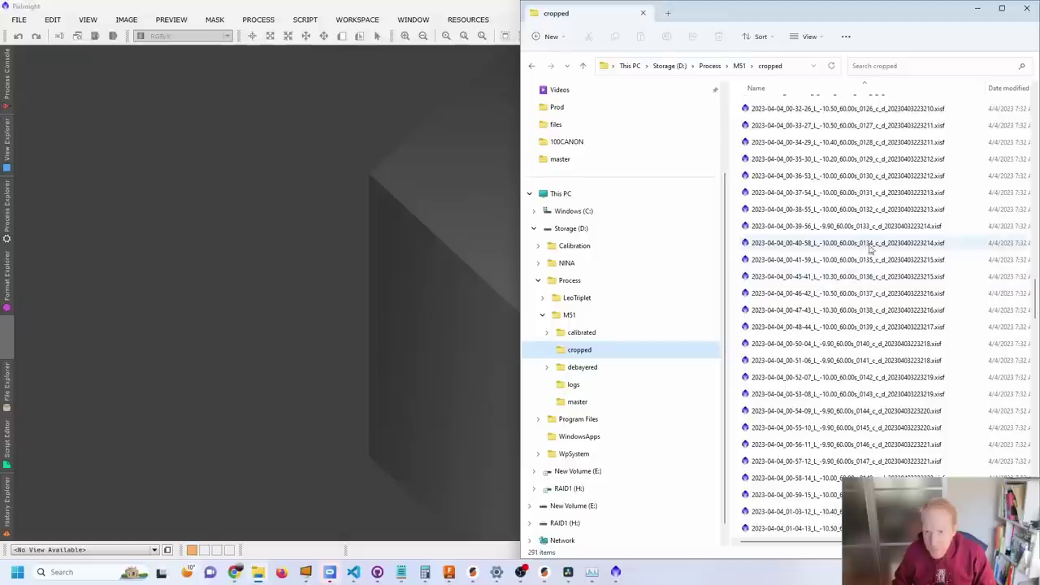
{"action": "left_click_drag", "start_coordinate": [870, 259], "coordinate": [289, 264]}
Auto-stretch cropped frame 0135 to confirm M51 sits near centre, then close it.
{"action": "left_click", "coordinate": [460, 104]}
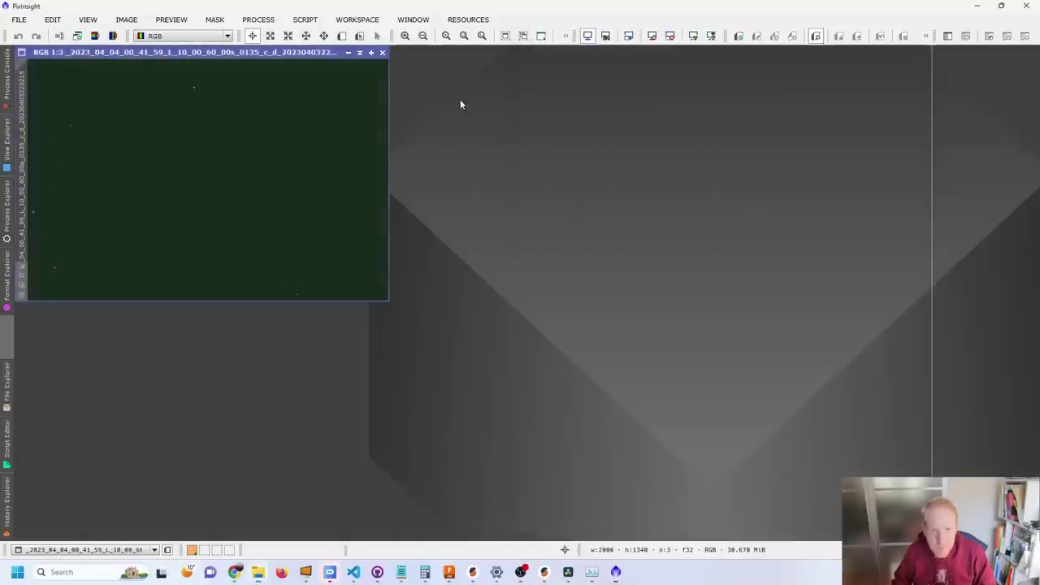
{"action": "left_click", "coordinate": [693, 36]}
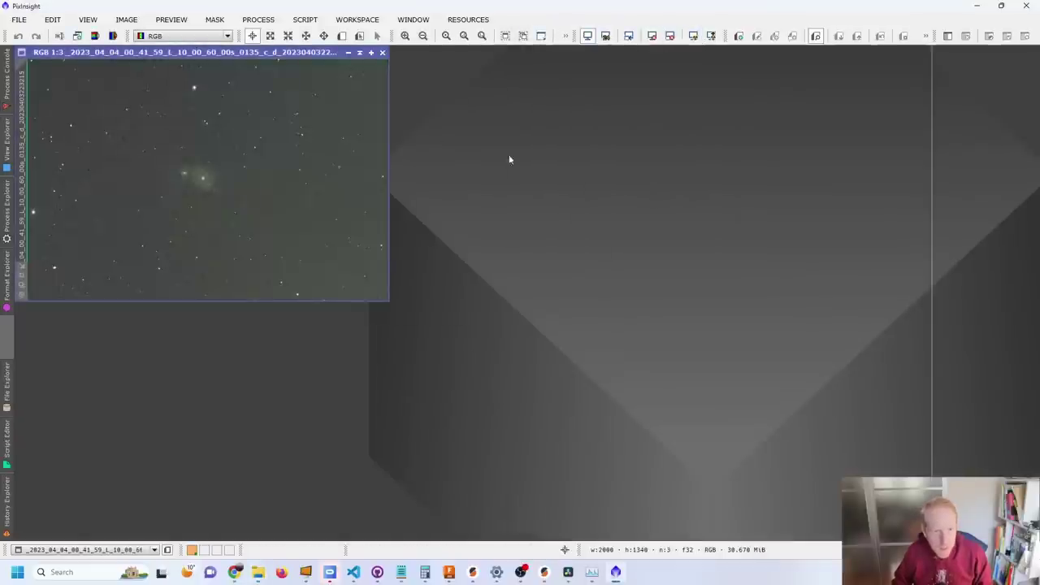
{"action": "left_click", "coordinate": [382, 52]}
Launch the WeightedBatchPreprocessing script from SCRIPT > Batch Processing.
{"action": "left_click", "coordinate": [304, 19]}
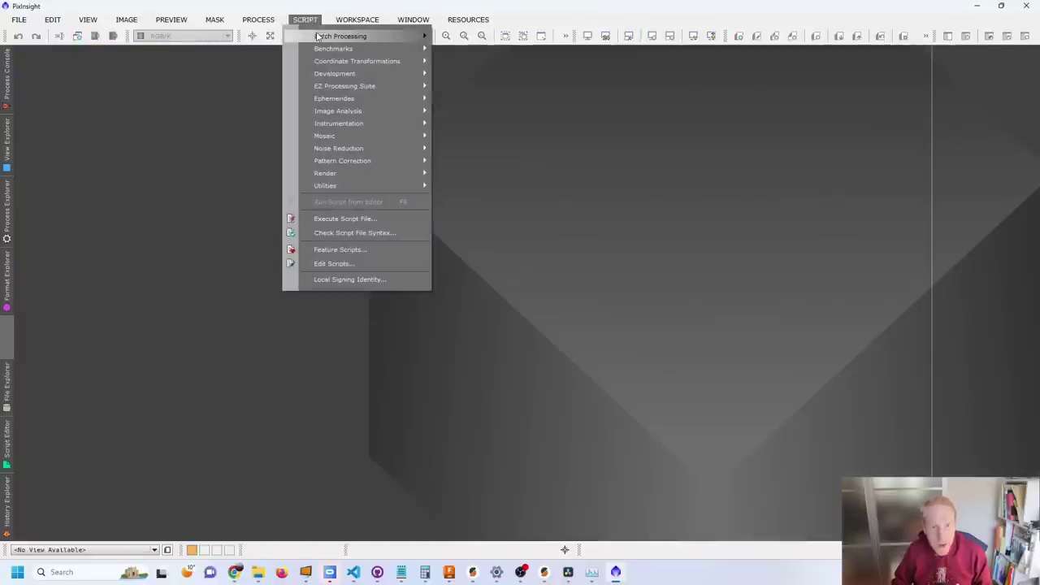
{"action": "mouse_move", "coordinate": [319, 37]}
{"action": "left_click", "coordinate": [504, 121]}
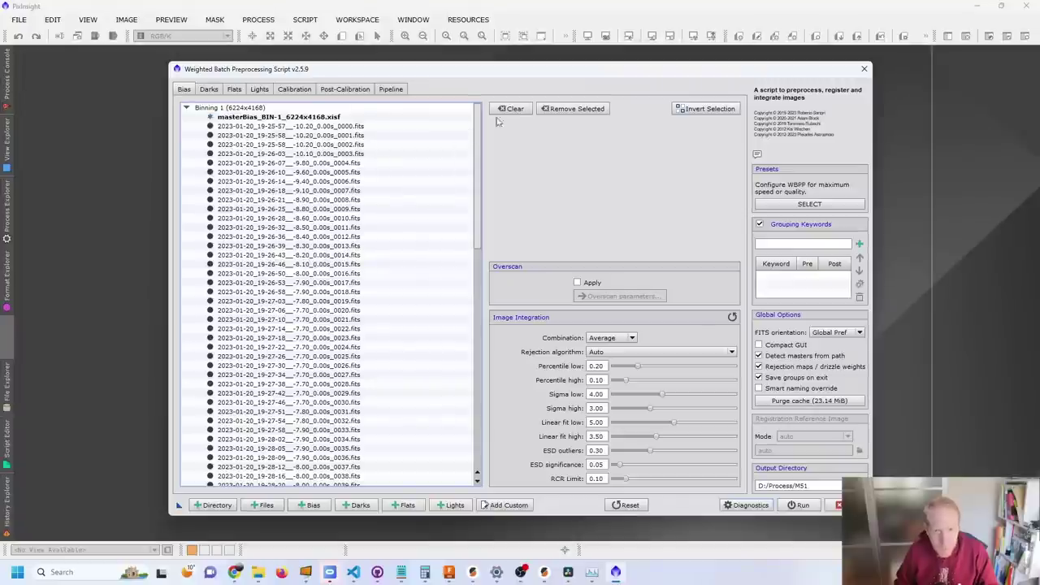
Clear the previously loaded bias and flat frame lists.
{"action": "left_click", "coordinate": [510, 108]}
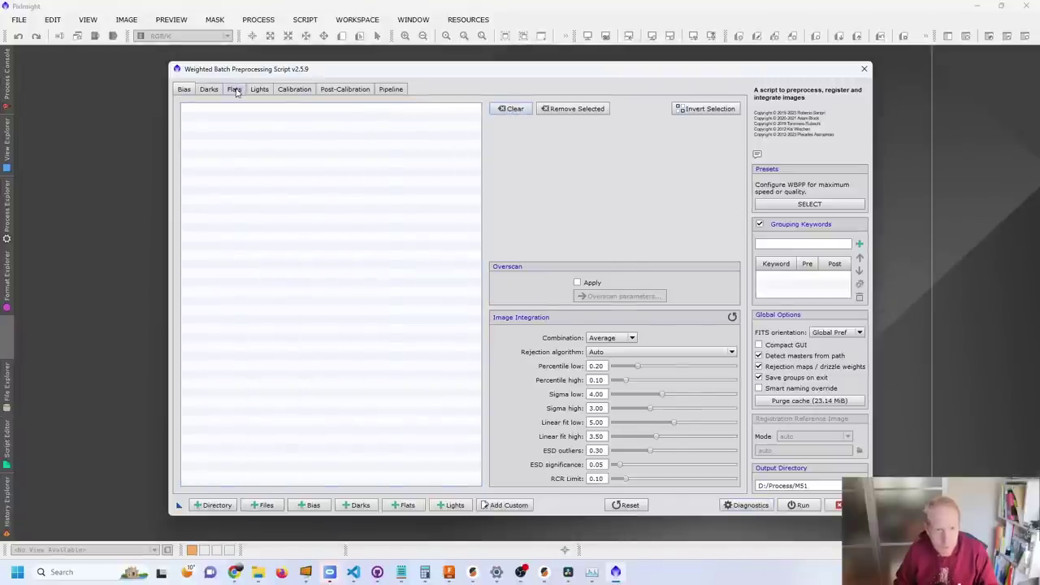
{"action": "left_click", "coordinate": [235, 90]}
{"action": "left_click", "coordinate": [508, 109]}
{"action": "left_click", "coordinate": [259, 90]}
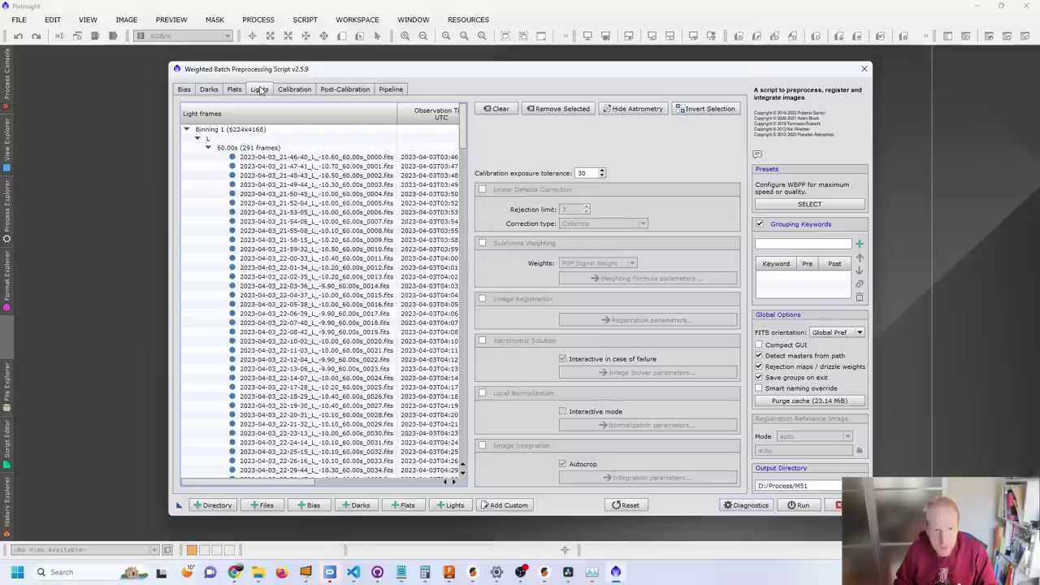
Clear the old light frames and browse to D:\Process\M51\cropped to add new lights.
{"action": "left_click", "coordinate": [497, 109]}
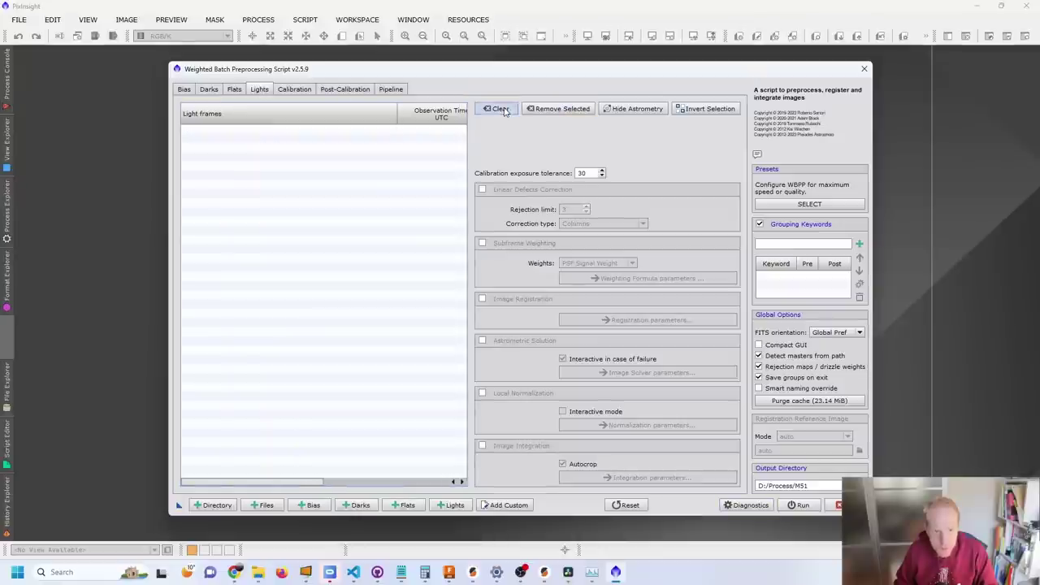
{"action": "left_click", "coordinate": [464, 506]}
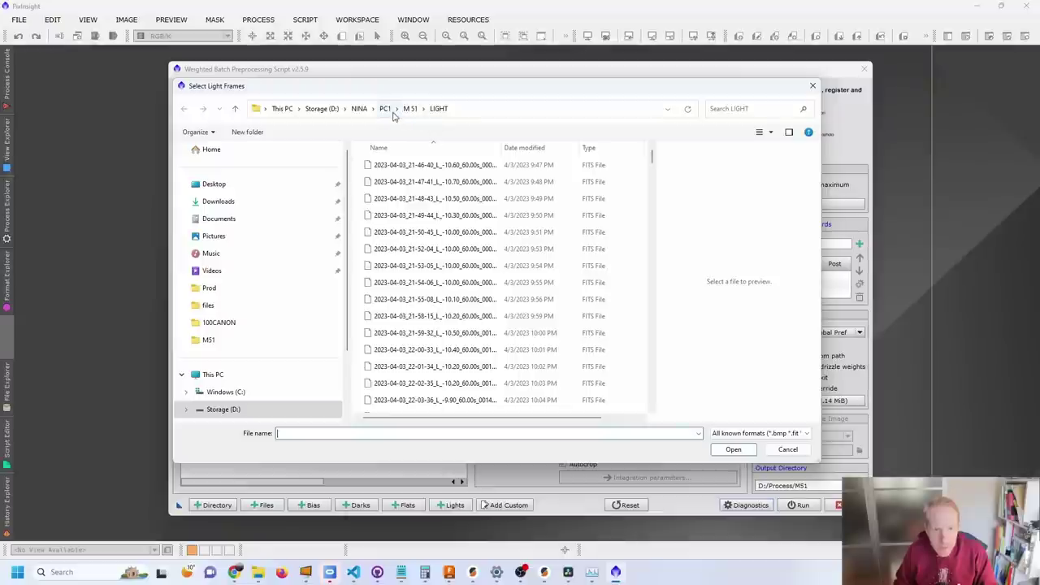
{"action": "left_click", "coordinate": [411, 109]}
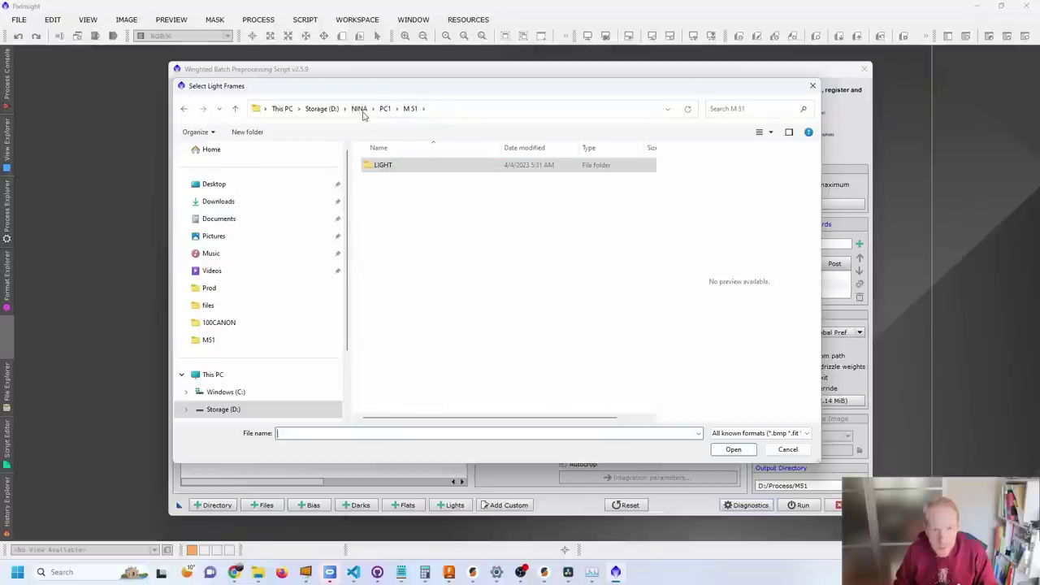
{"action": "left_click", "coordinate": [314, 112]}
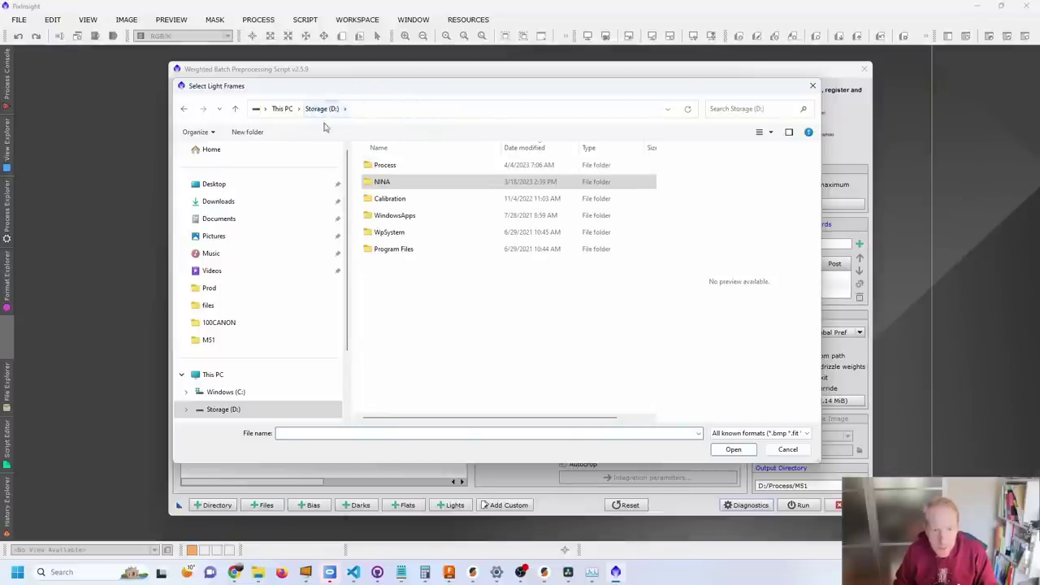
{"action": "double_click", "coordinate": [385, 167]}
{"action": "double_click", "coordinate": [390, 181]}
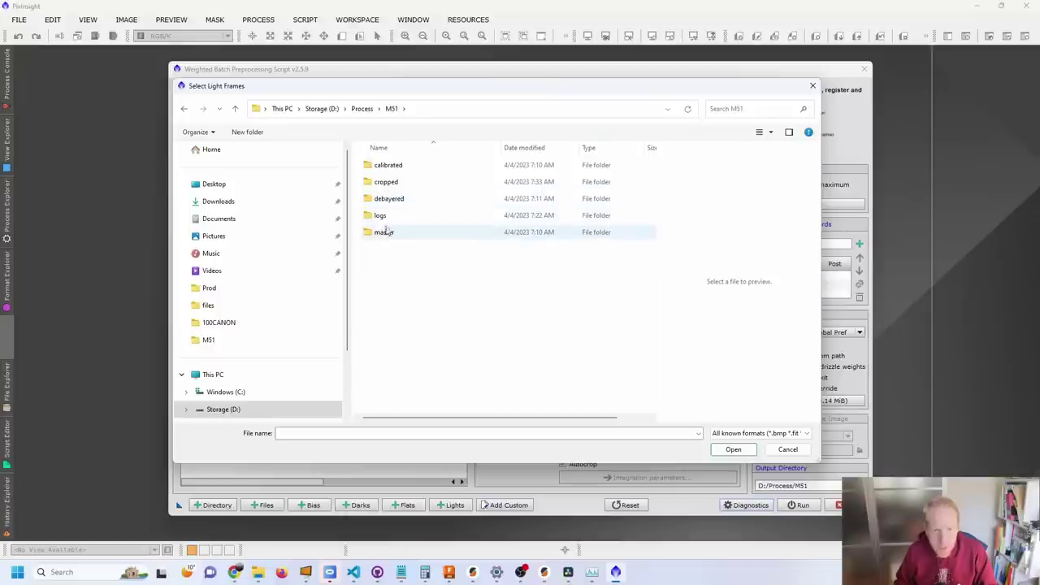
{"action": "double_click", "coordinate": [386, 182]}
Load all 291 cropped frames as lights and bring up the quality presets.
{"action": "left_click", "coordinate": [432, 233]}
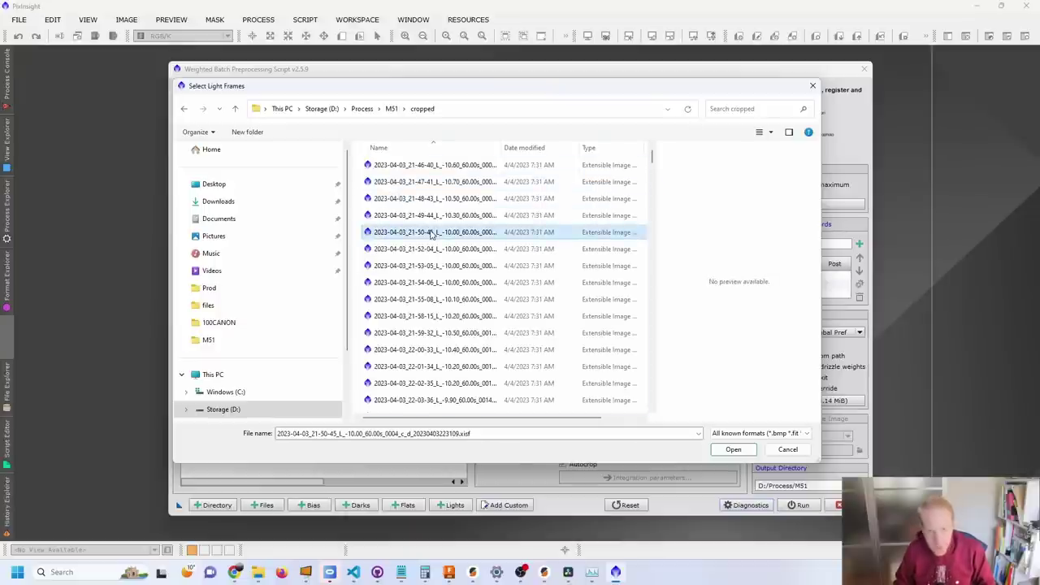
{"action": "key", "text": "ctrl+a"}
{"action": "left_click", "coordinate": [734, 450]}
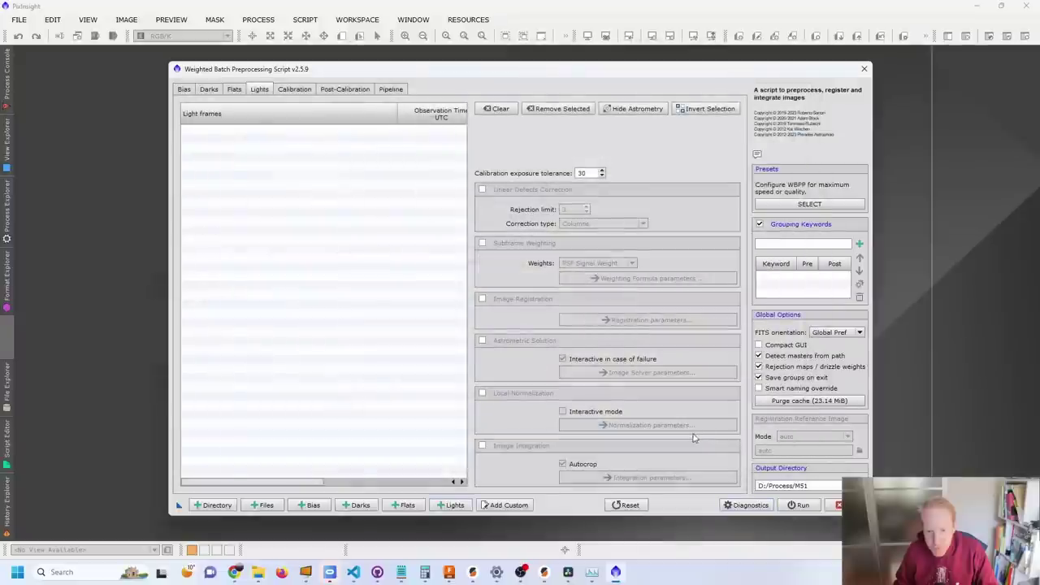
{"action": "left_click_drag", "start_coordinate": [463, 439], "coordinate": [464, 118]}
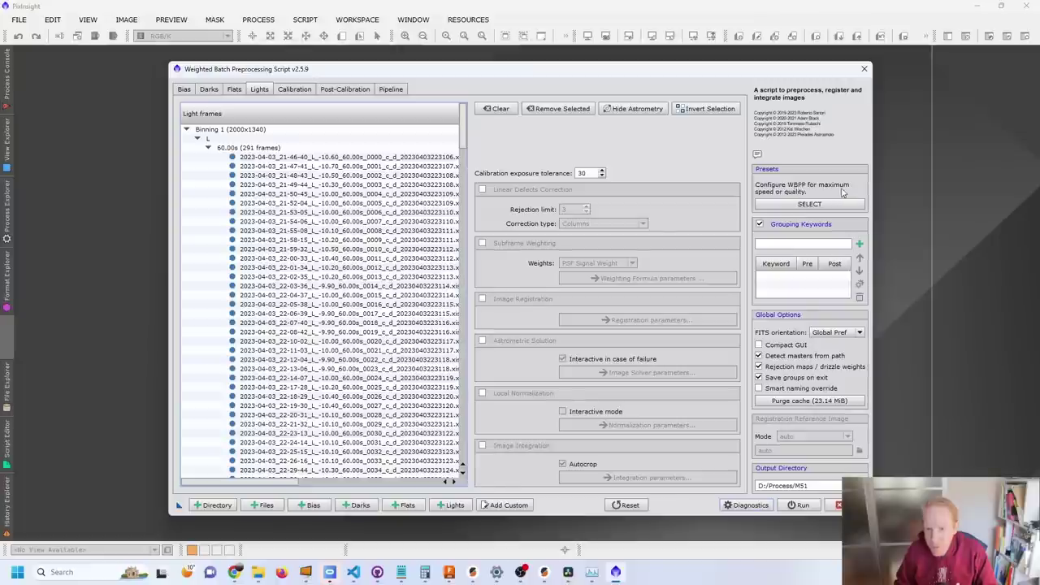
{"action": "left_click", "coordinate": [778, 204]}
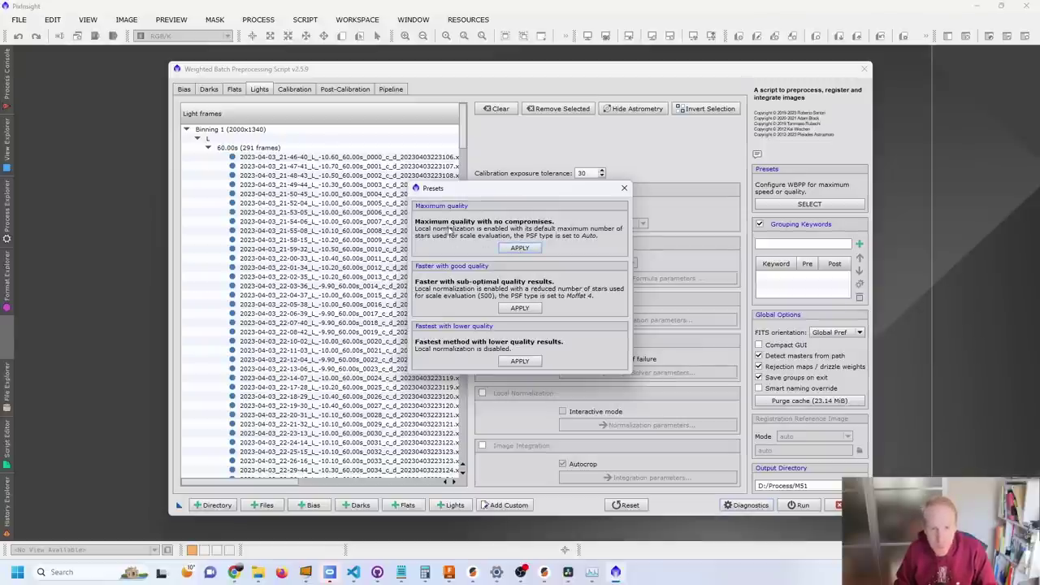
Apply the Maximum quality preset and enable subframe weighting, registration, astrometric solution and integration.
{"action": "left_click", "coordinate": [519, 248]}
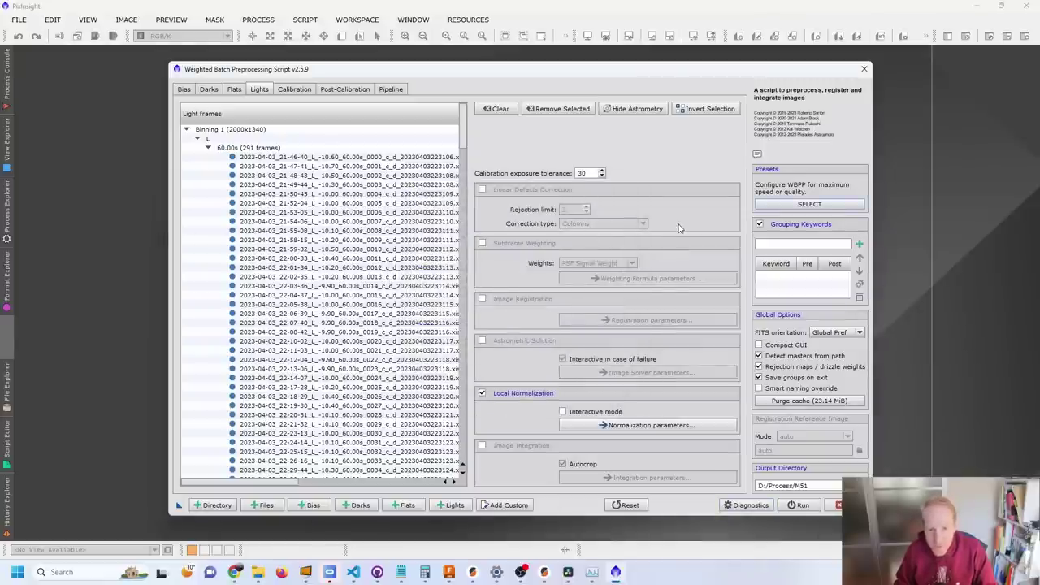
{"action": "left_click", "coordinate": [482, 244]}
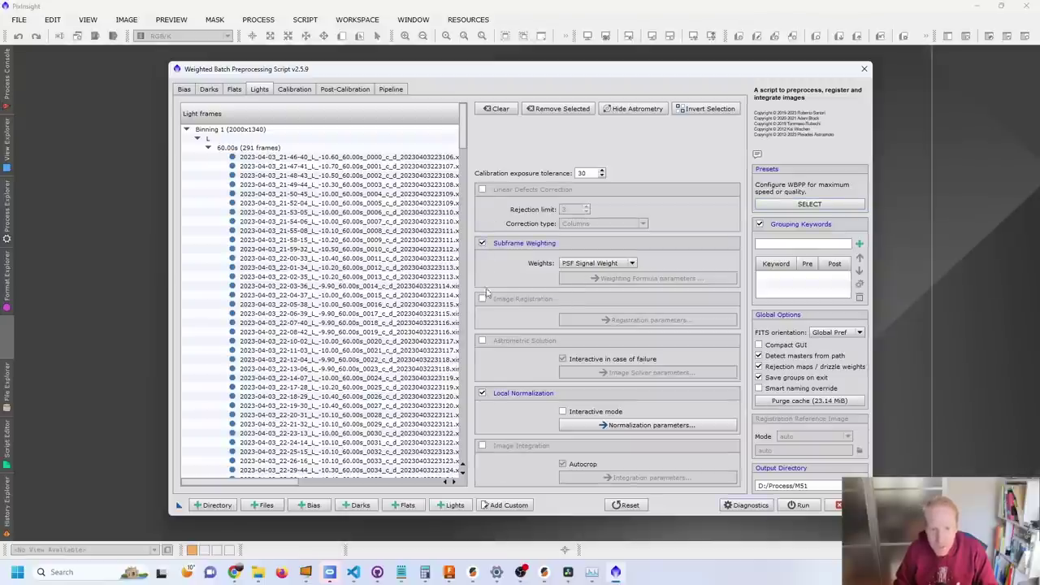
{"action": "left_click", "coordinate": [482, 299]}
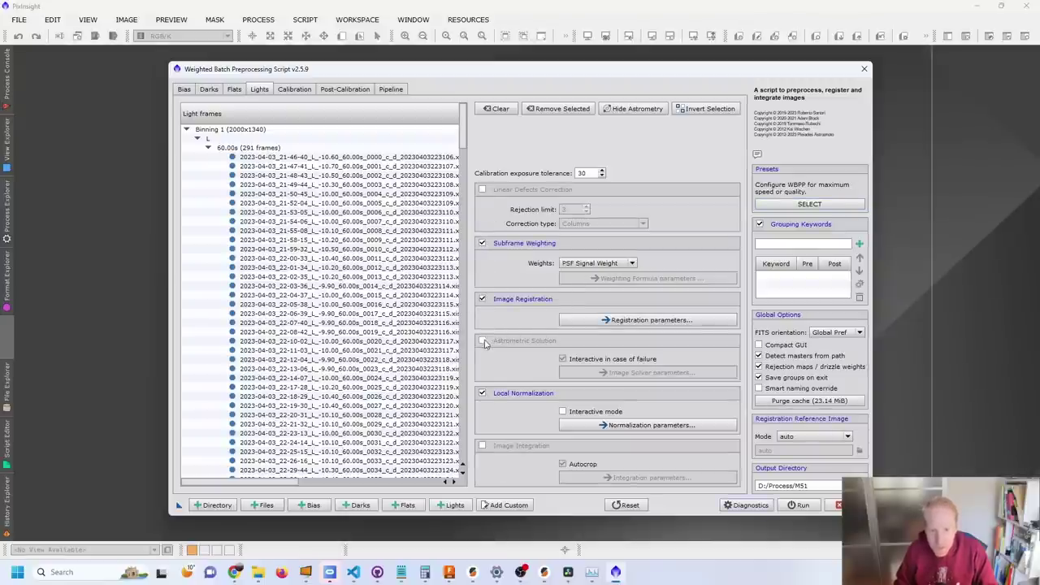
{"action": "left_click", "coordinate": [482, 341]}
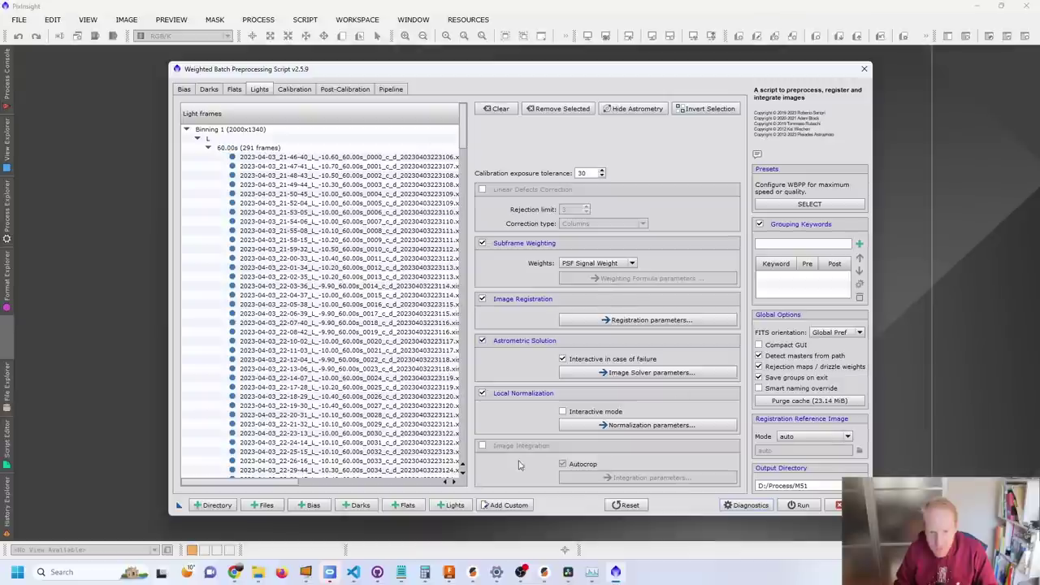
{"action": "left_click", "coordinate": [482, 446]}
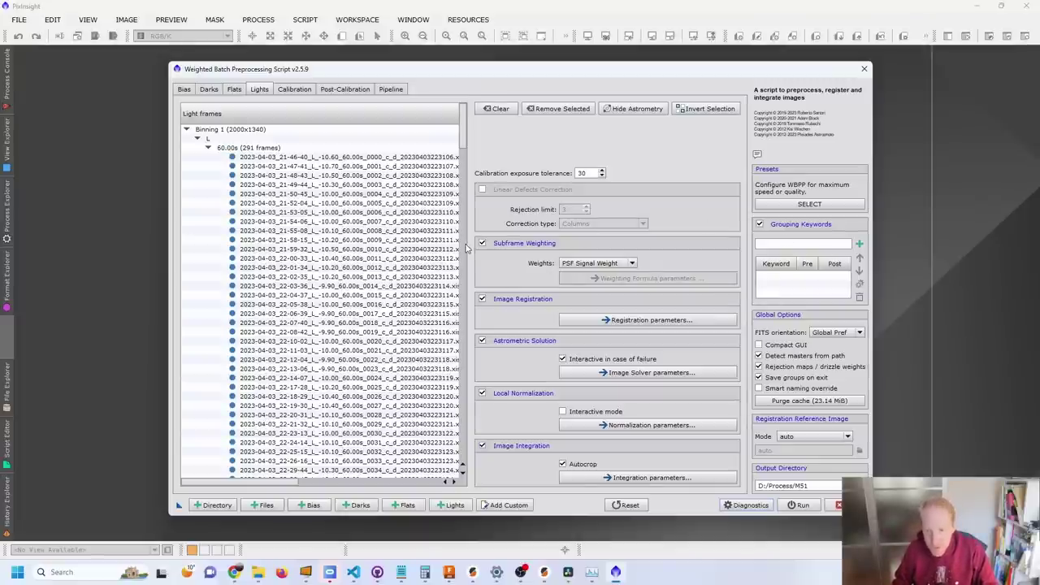
{"action": "left_click", "coordinate": [859, 485]}
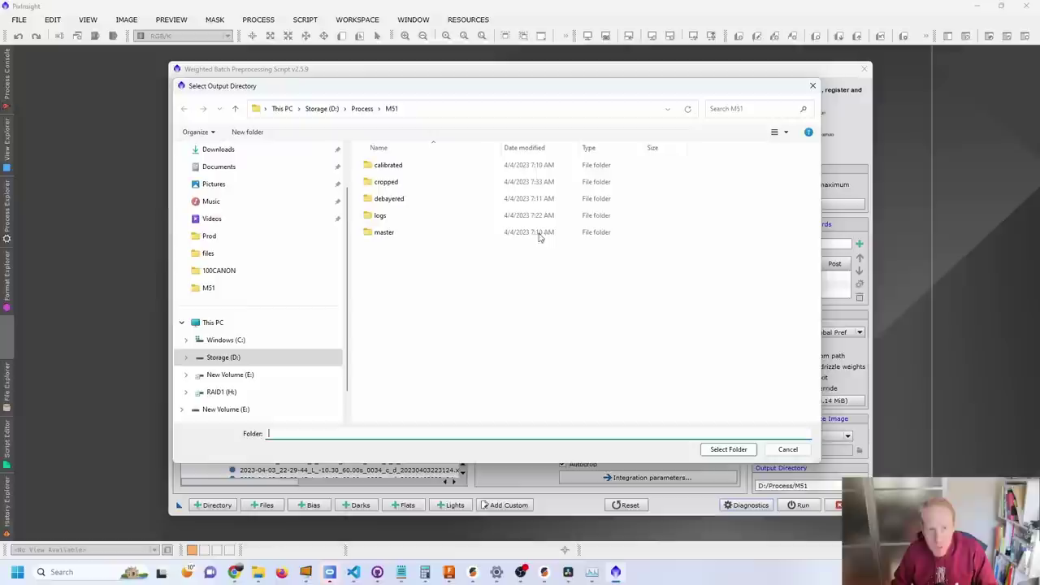
Set WBPP output to a new M51Cropped folder and uncheck CFA images for the lights.
{"action": "right_click", "coordinate": [446, 281]}
{"action": "mouse_move", "coordinate": [476, 393]}
{"action": "left_click", "coordinate": [633, 392]}
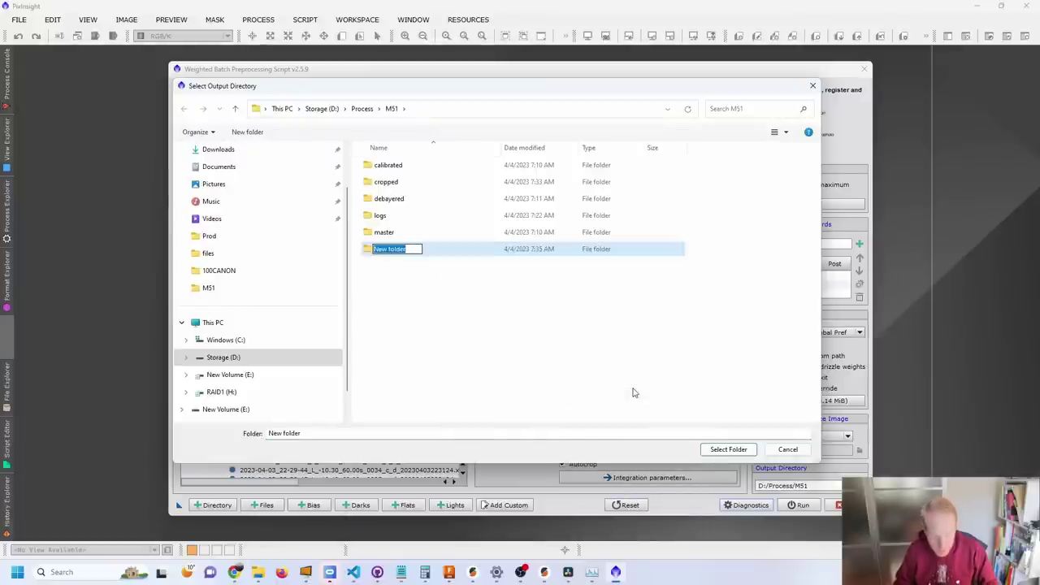
{"action": "type", "text": "M51"}
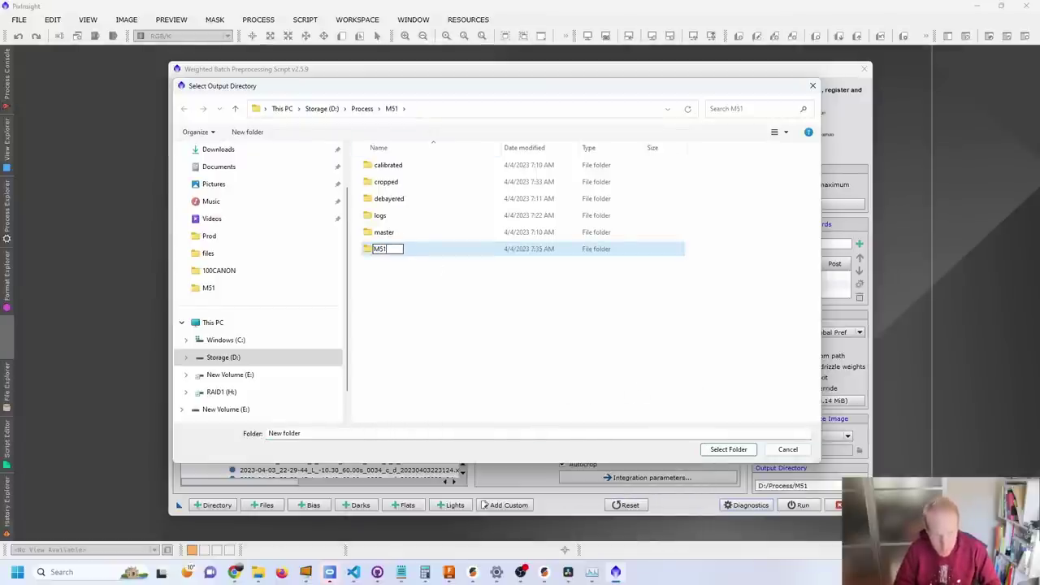
{"action": "type", "text": "Cropped"}
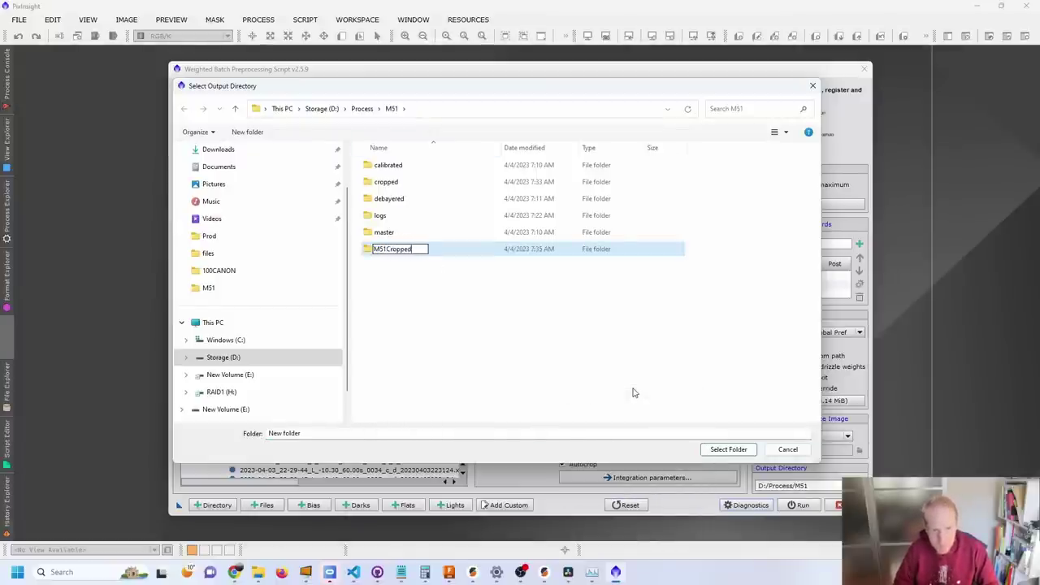
{"action": "key", "text": "Return"}
{"action": "key", "text": "Return"}
{"action": "left_click", "coordinate": [748, 452]}
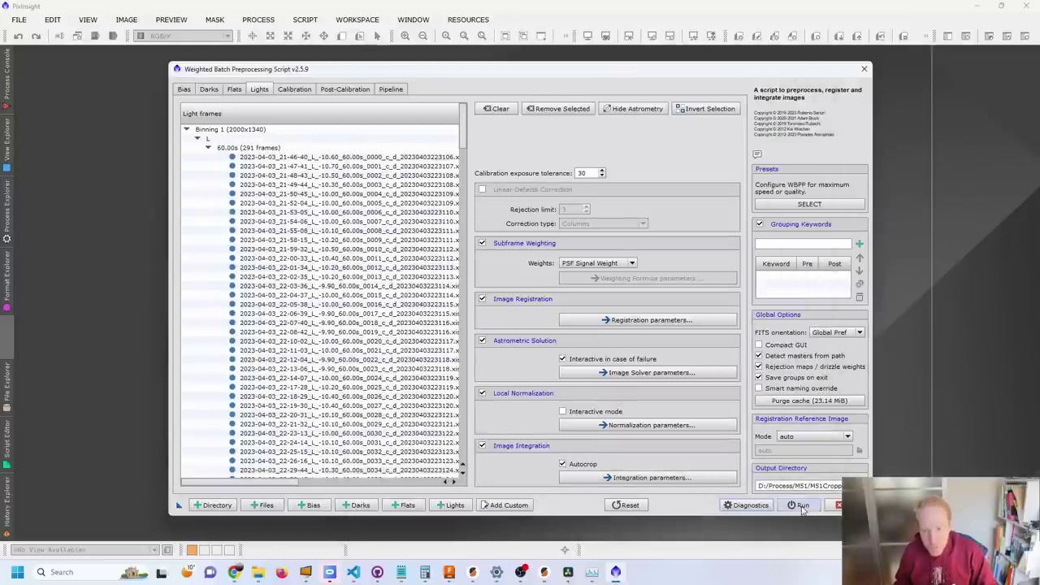
{"action": "left_click", "coordinate": [296, 91]}
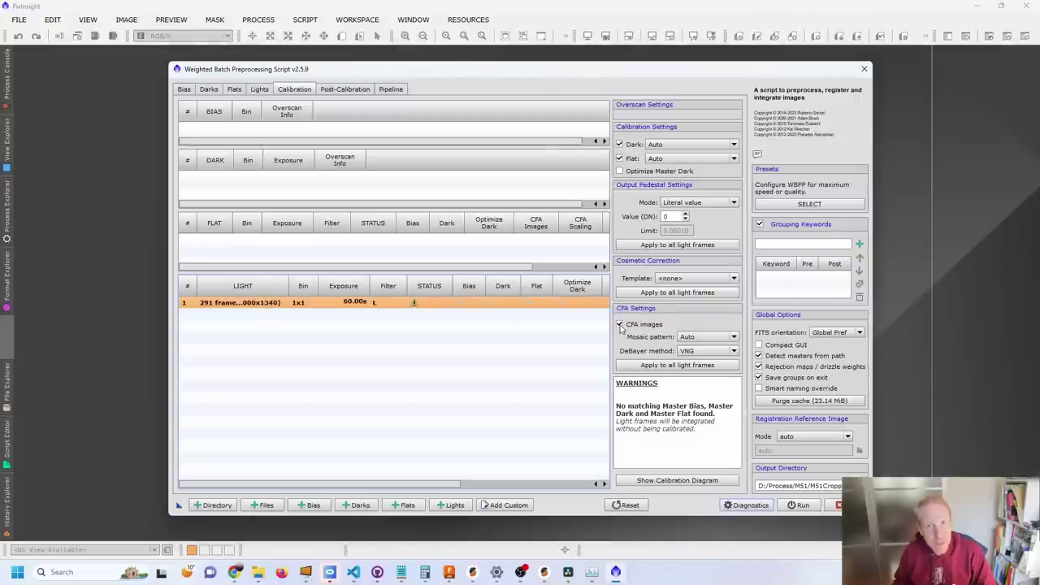
{"action": "left_click", "coordinate": [620, 325]}
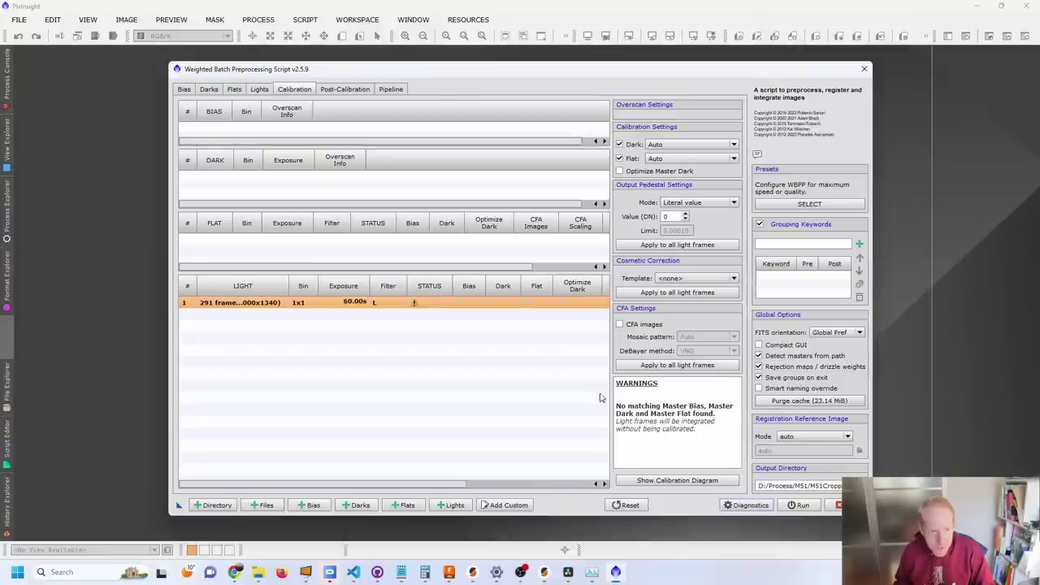
Run WBPP, review the missing-calibration and working-space diagnostics, and continue processing.
{"action": "left_click", "coordinate": [802, 506]}
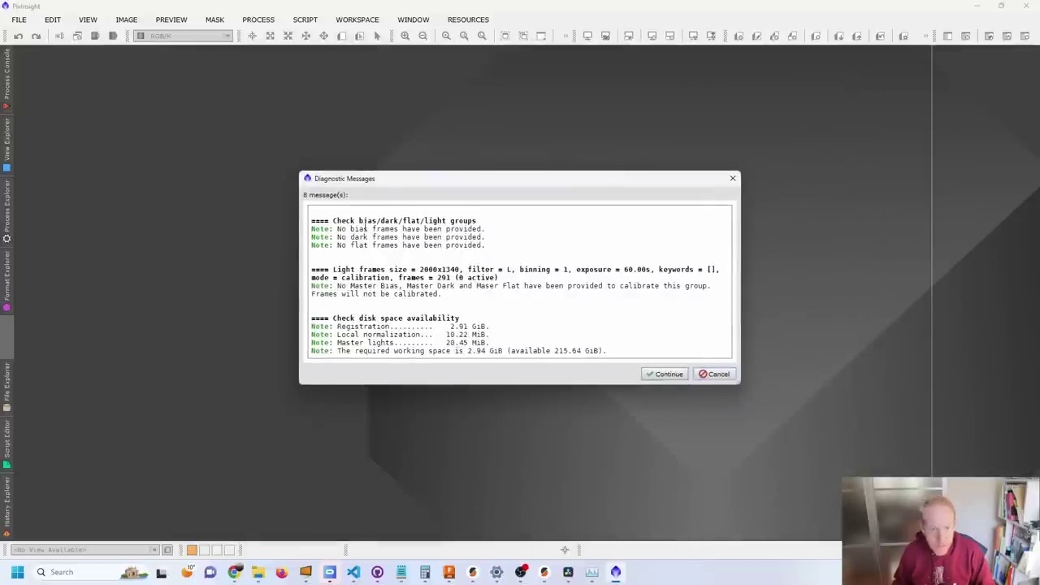
{"action": "left_click_drag", "start_coordinate": [338, 230], "coordinate": [501, 270]}
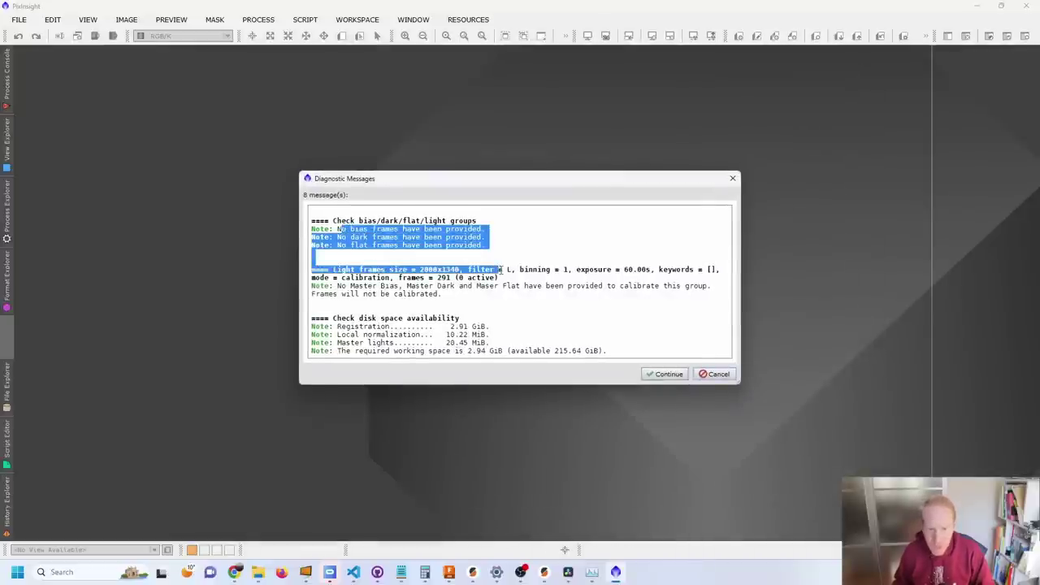
{"action": "left_click", "coordinate": [483, 289]}
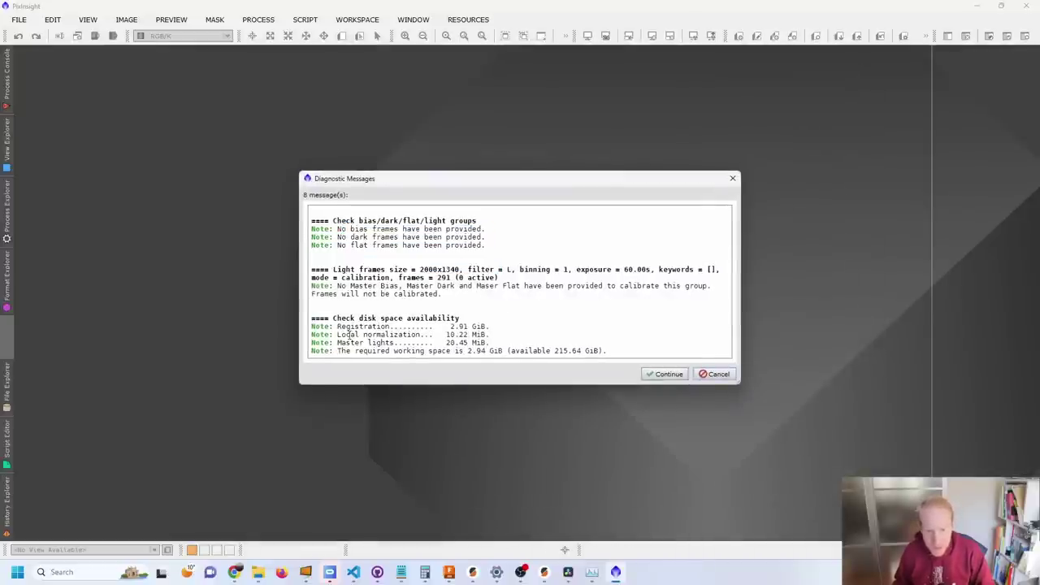
{"action": "left_click_drag", "start_coordinate": [506, 351], "coordinate": [367, 351]}
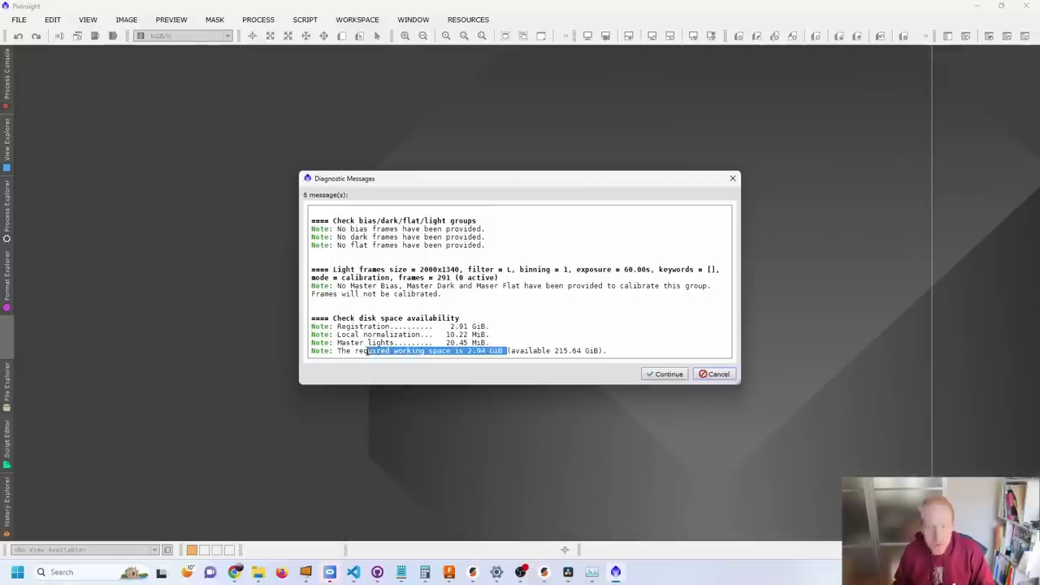
{"action": "left_click", "coordinate": [664, 374]}
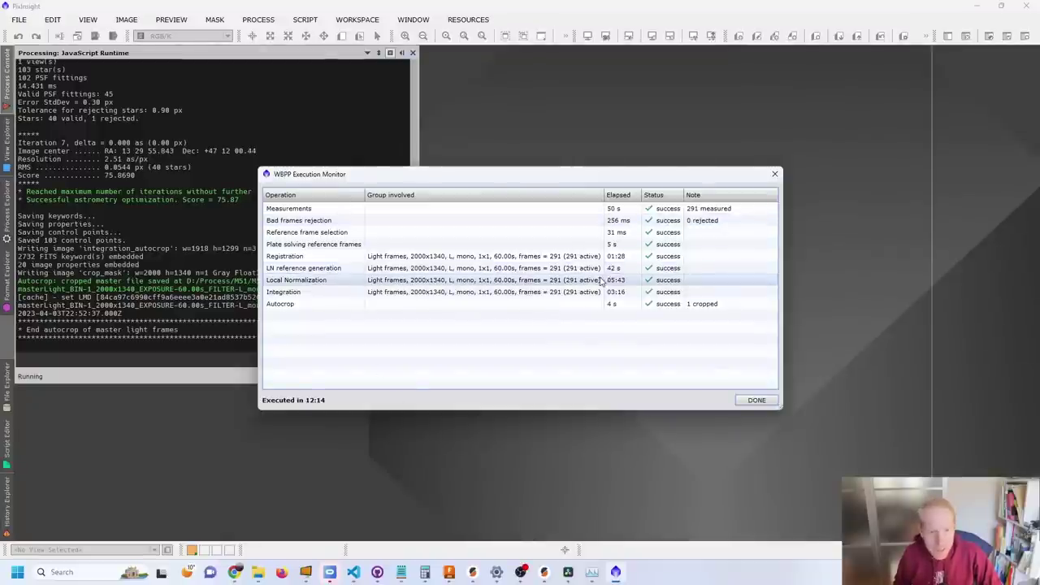
Inspect the Local Normalization step result while the WBPP run completes.
{"action": "left_click", "coordinate": [650, 279]}
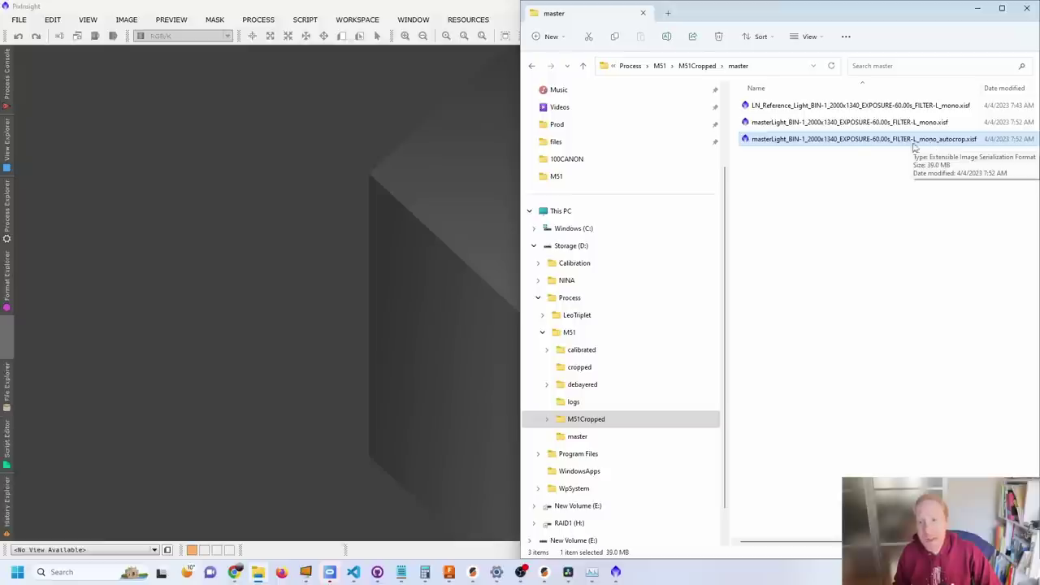
Open the autocropped master light as a 1918×1299 RGB image and close the Gray image.
{"action": "left_click_drag", "start_coordinate": [914, 145], "coordinate": [316, 187]}
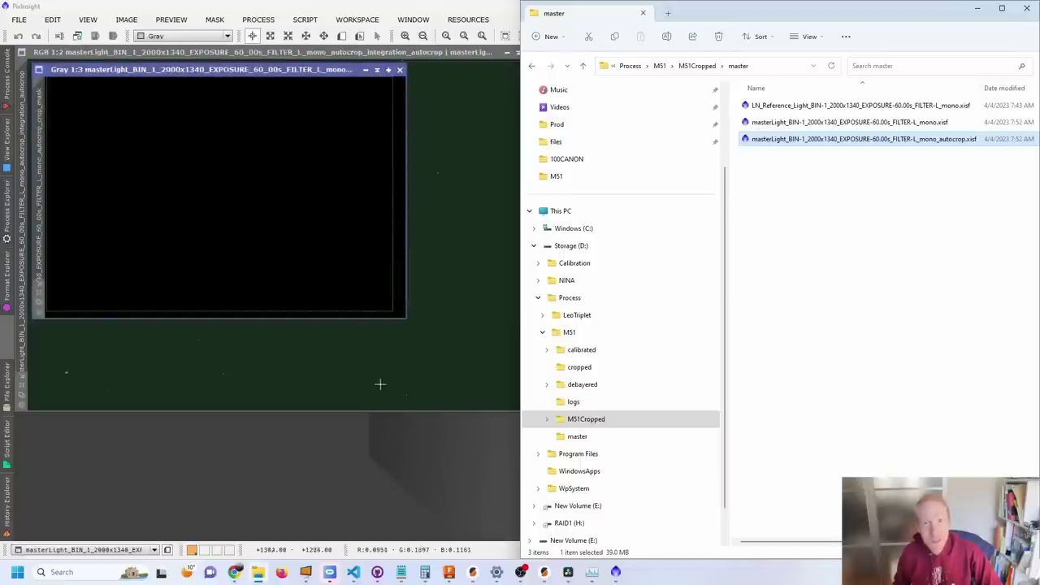
{"action": "left_click", "coordinate": [400, 69]}
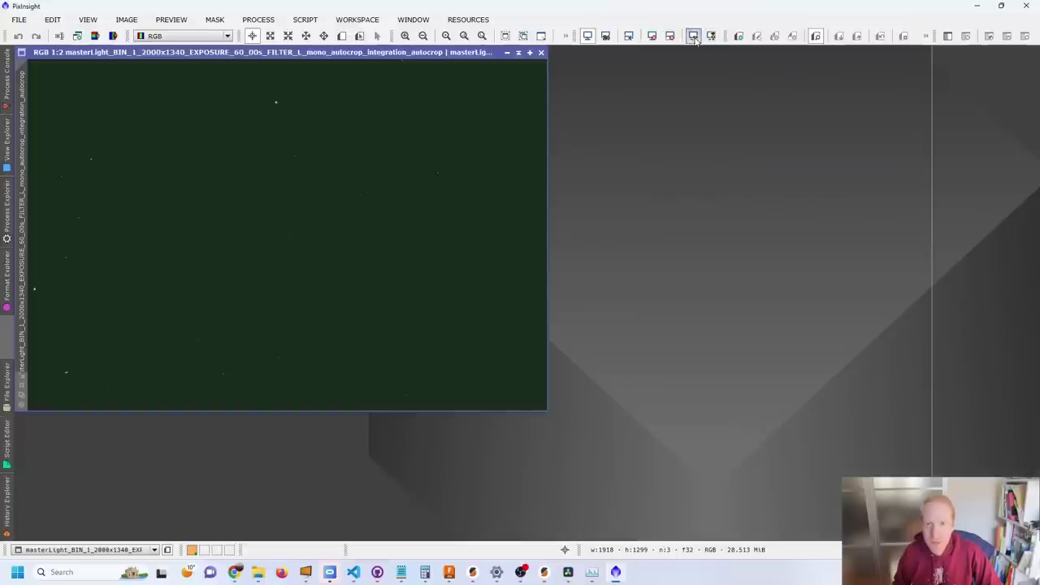
Auto-stretch the master light with STF and zoom in to inspect M51 and its companion.
{"action": "left_click", "coordinate": [695, 39]}
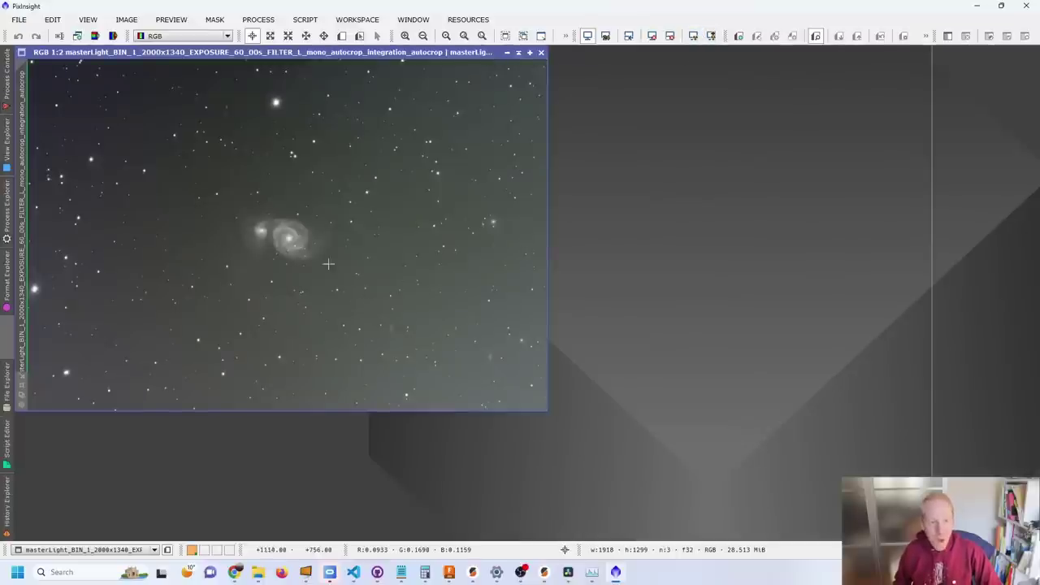
{"action": "scroll", "coordinate": [242, 233], "scroll_direction": "up", "scroll_amount": 4}
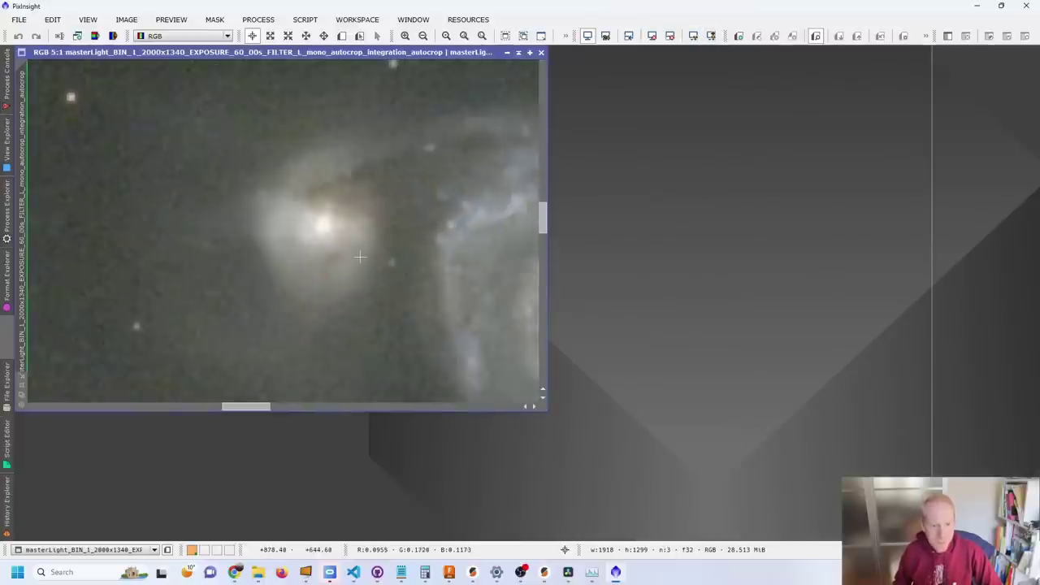
{"action": "scroll", "coordinate": [431, 268], "scroll_direction": "down", "scroll_amount": 1}
{"action": "scroll", "coordinate": [366, 203], "scroll_direction": "down", "scroll_amount": 3}
{"action": "scroll", "coordinate": [325, 226], "scroll_direction": "up", "scroll_amount": 1}
{"action": "scroll", "coordinate": [325, 225], "scroll_direction": "up", "scroll_amount": 2}
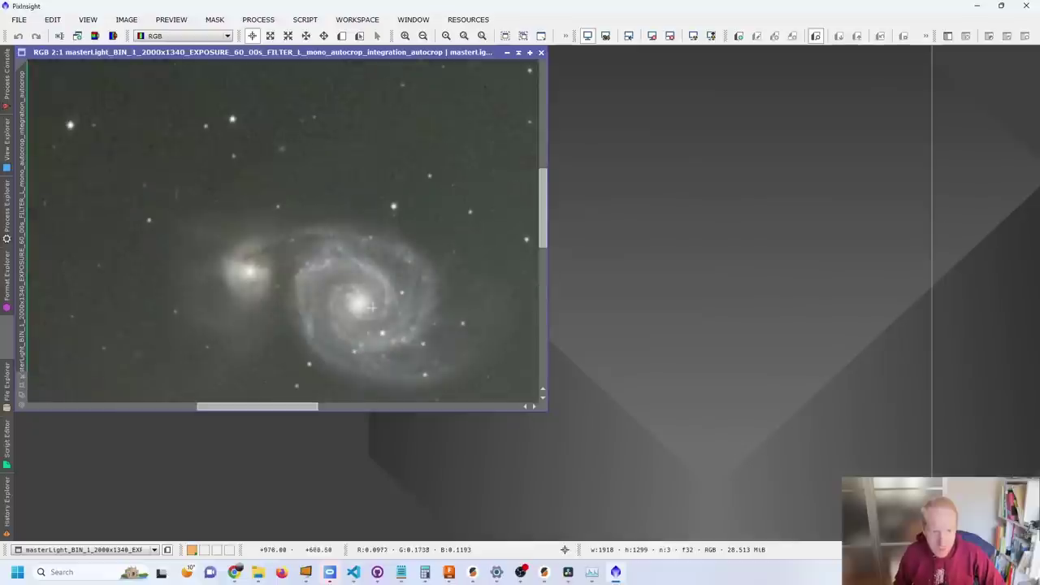
{"action": "scroll", "coordinate": [374, 317], "scroll_direction": "down", "scroll_amount": 1}
{"action": "scroll", "coordinate": [372, 339], "scroll_direction": "down", "scroll_amount": 6}
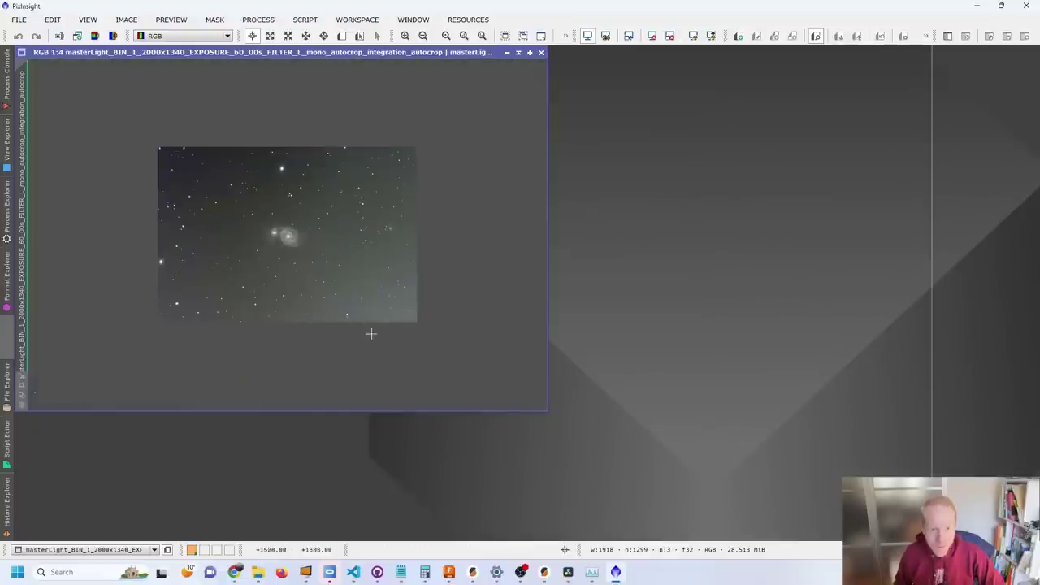
{"action": "scroll", "coordinate": [317, 258], "scroll_direction": "up", "scroll_amount": 4}
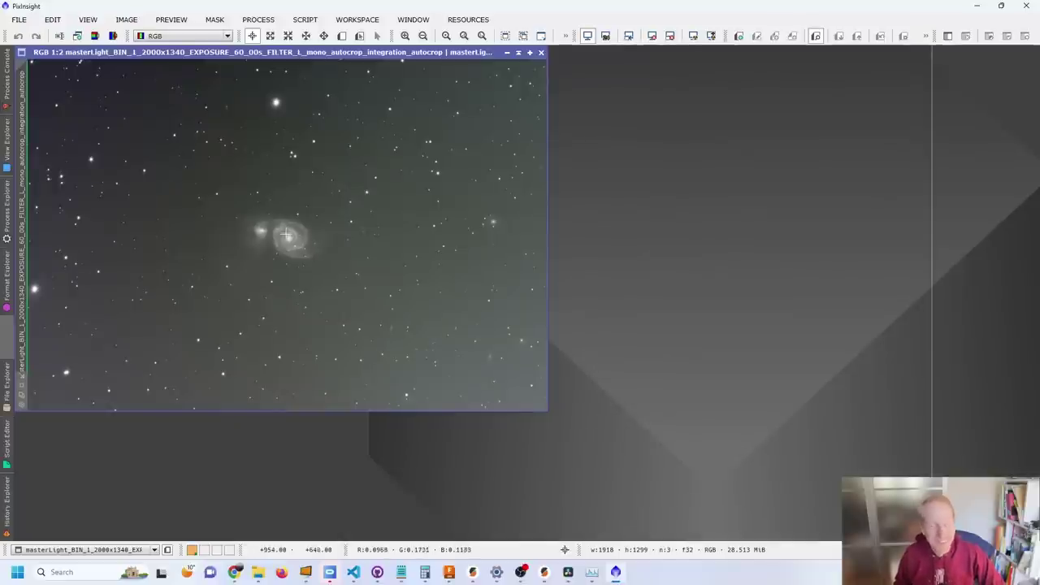
{"action": "scroll", "coordinate": [286, 235], "scroll_direction": "up", "scroll_amount": 3}
{"action": "scroll", "coordinate": [284, 236], "scroll_direction": "down", "scroll_amount": 1}
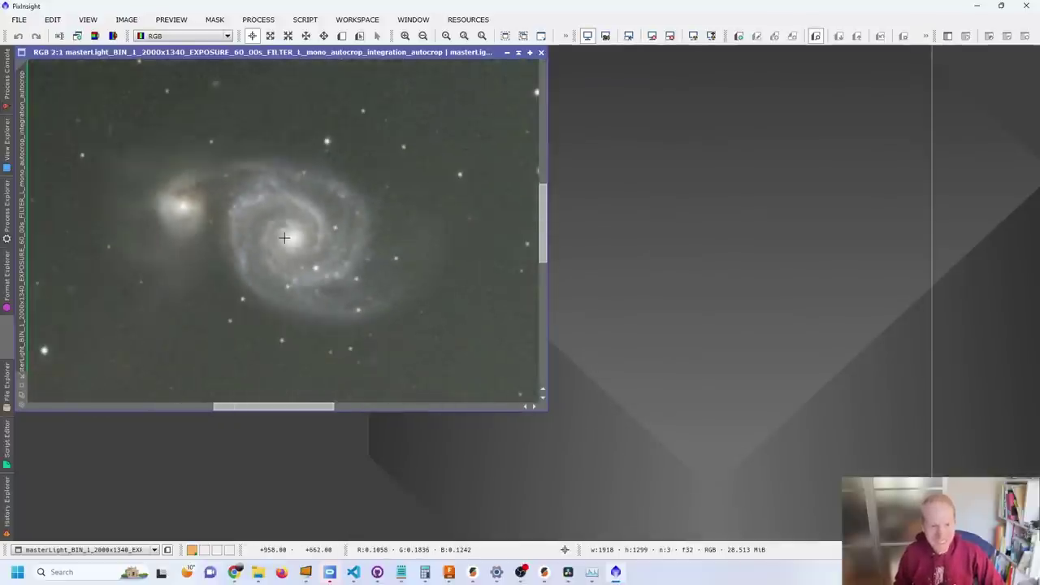
{"action": "scroll", "coordinate": [316, 230], "scroll_direction": "down", "scroll_amount": 5}
{"action": "scroll", "coordinate": [317, 229], "scroll_direction": "up", "scroll_amount": 4}
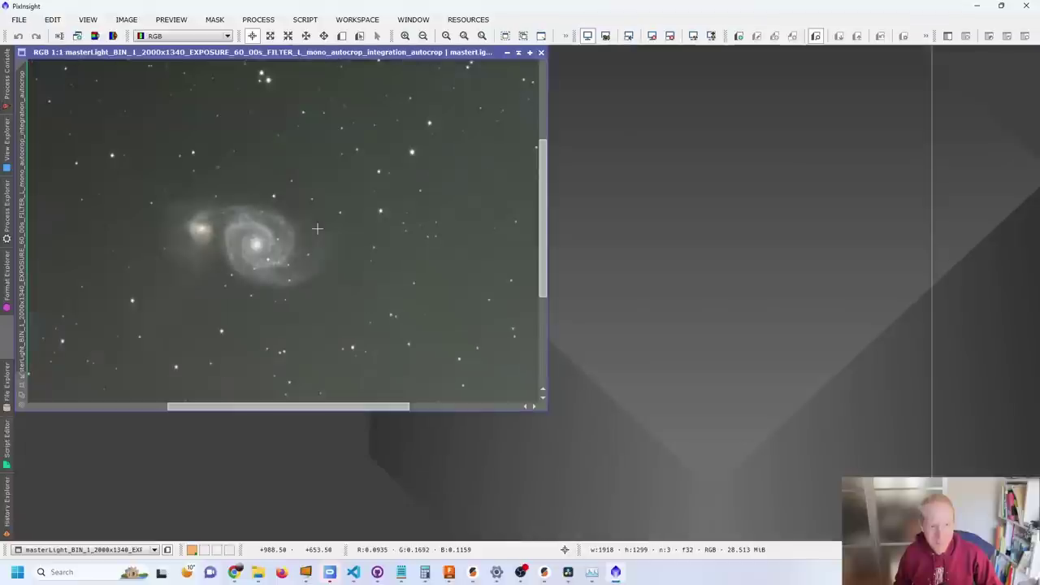
{"action": "scroll", "coordinate": [317, 229], "scroll_direction": "down", "scroll_amount": 1}
{"action": "left_click", "coordinate": [530, 52]}
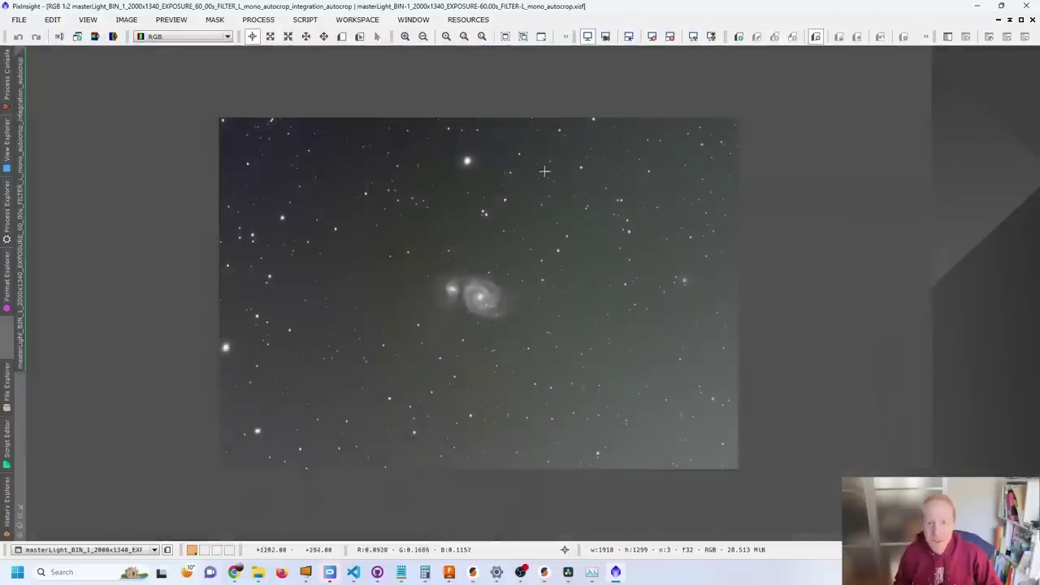
{"action": "scroll", "coordinate": [544, 170], "scroll_direction": "up", "scroll_amount": 1}
{"action": "scroll", "coordinate": [539, 204], "scroll_direction": "down", "scroll_amount": 1}
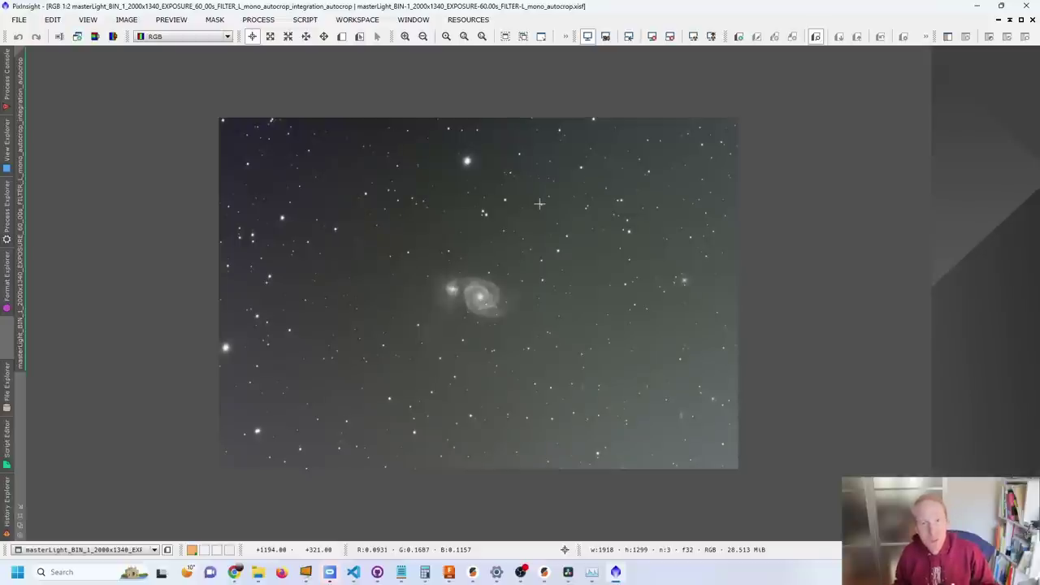